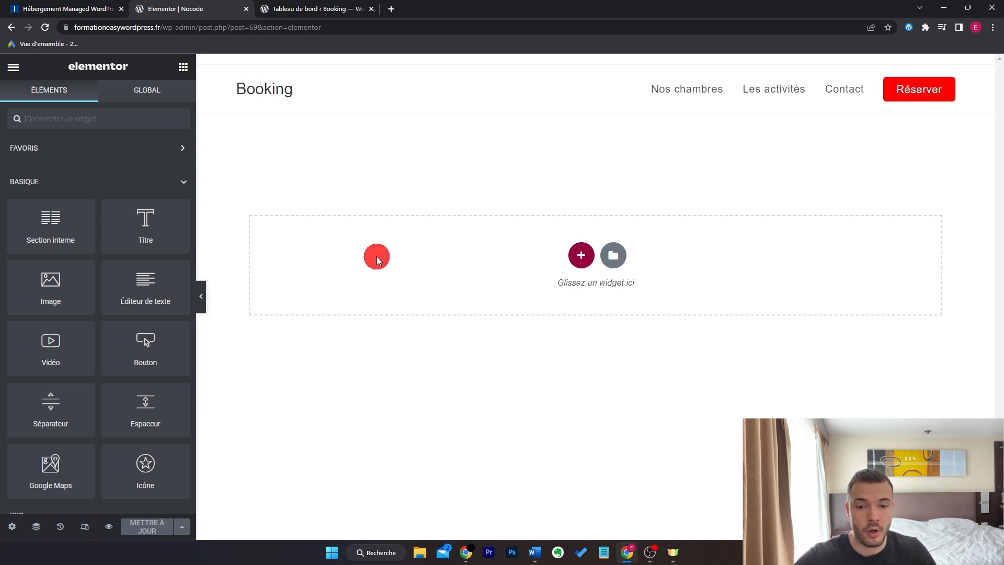
Add a title widget to the empty page area and give its text a near-black colour.
drag(138, 229, 399, 273)
click(142, 184)
drag(142, 185, 16, 181)
click(104, 103)
click(174, 166)
mouse_move(151, 243)
mouse_down()
mouse_move(68, 270)
mouse_move(41, 301)
mouse_move(109, 366)
mouse_up()
Set the title's typography size to 40 px.
click(173, 198)
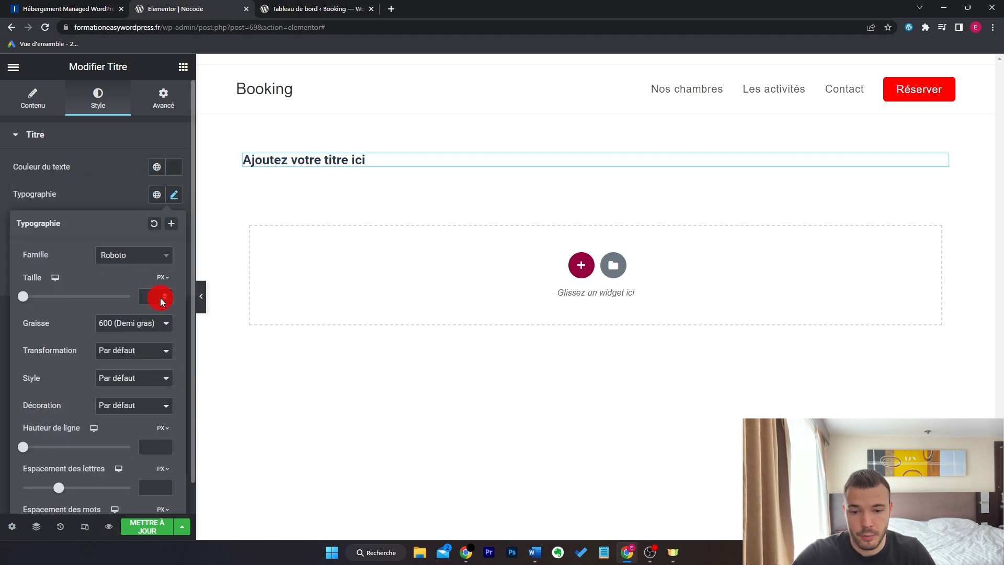
drag(24, 302, 45, 303)
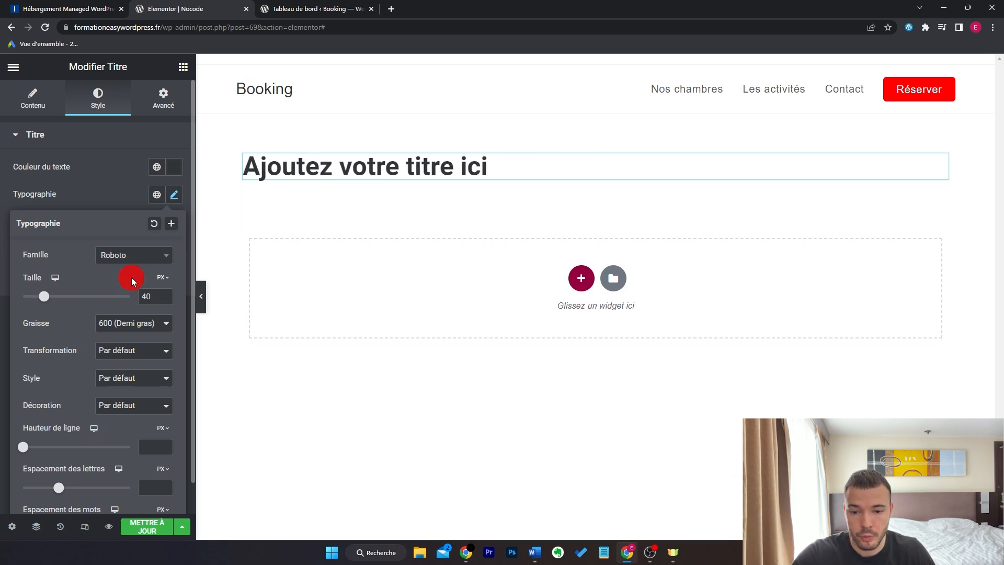
click(211, 294)
Add a text editor widget below the title and a button widget beneath the text.
click(183, 67)
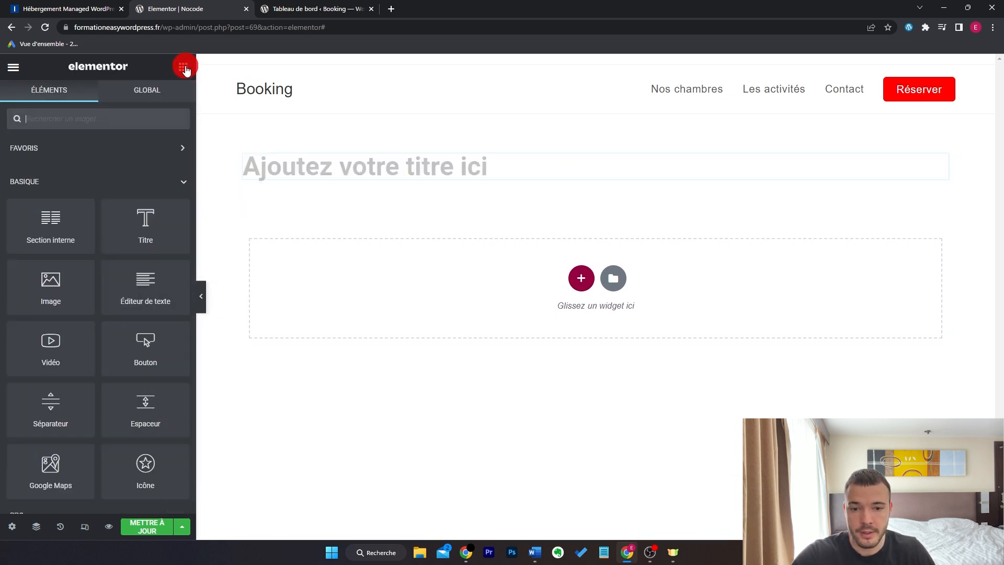
drag(143, 282, 356, 172)
drag(147, 339, 377, 221)
Set the background colour of the "Cliquez ici" button to black.
click(108, 108)
click(170, 305)
drag(88, 385, 39, 459)
Unlink the button's border radius values and set them to 50 top, 0 right, 50 bottom and 0 left.
scroll(98, 259, down, 1)
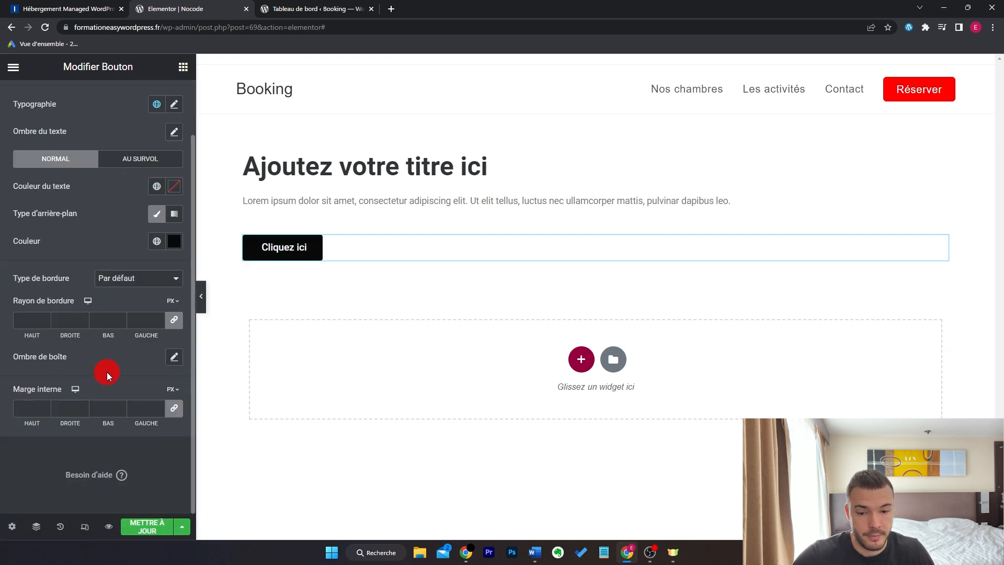
click(174, 320)
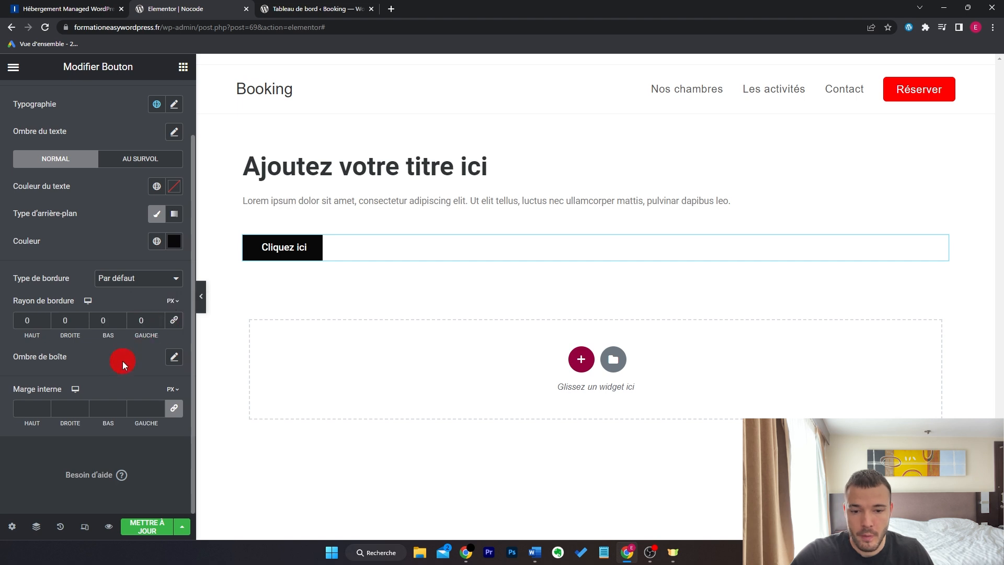
click(27, 319)
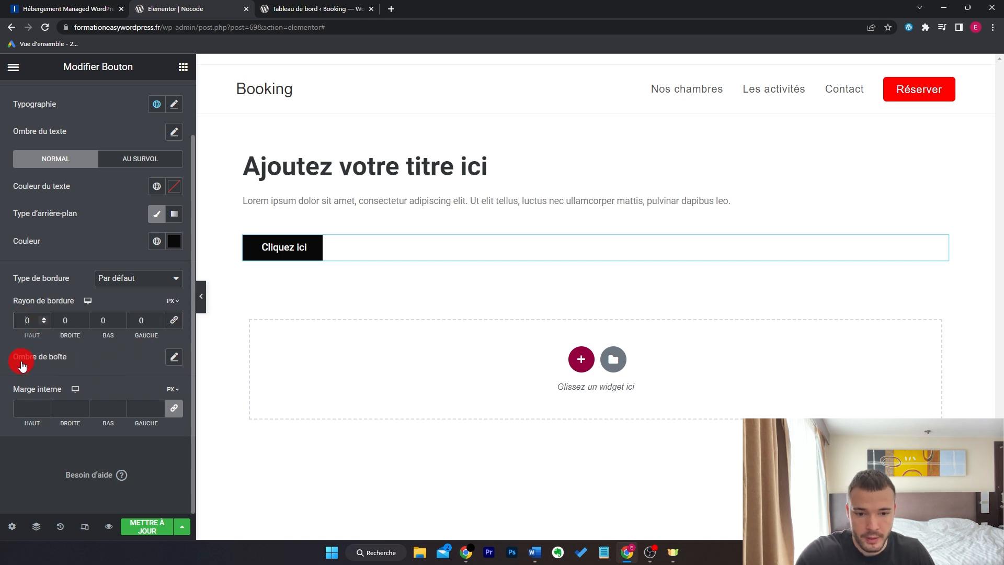
click(105, 322)
text(5)
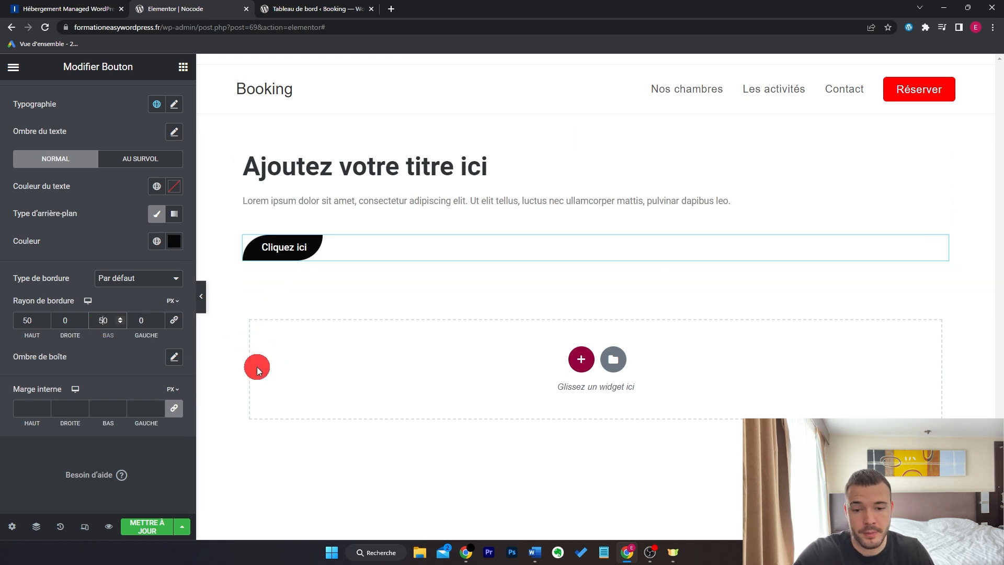
Search the icon library for "mou" and insert the mouse pointer icon in the button.
click(282, 247)
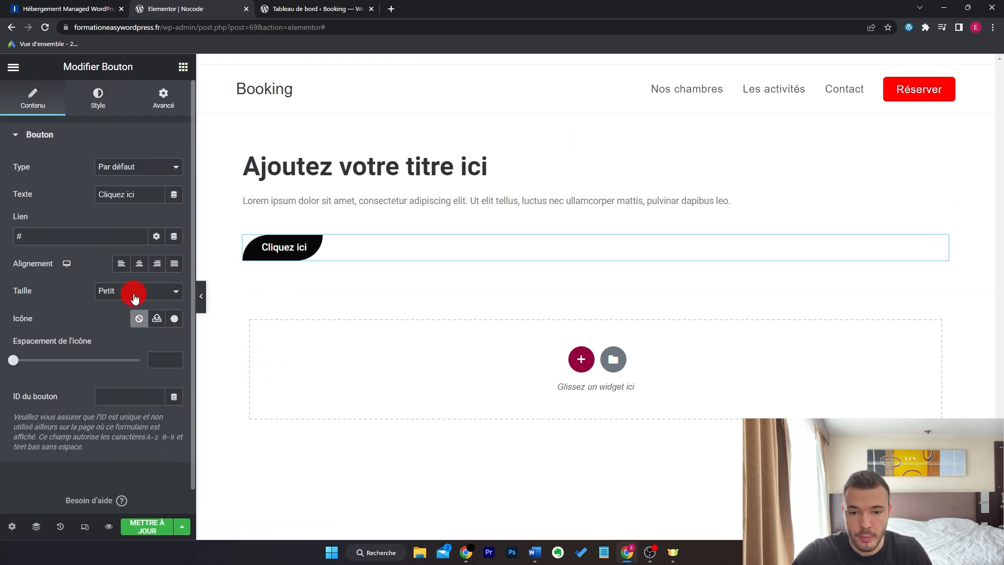
click(173, 319)
click(549, 120)
text(clic)
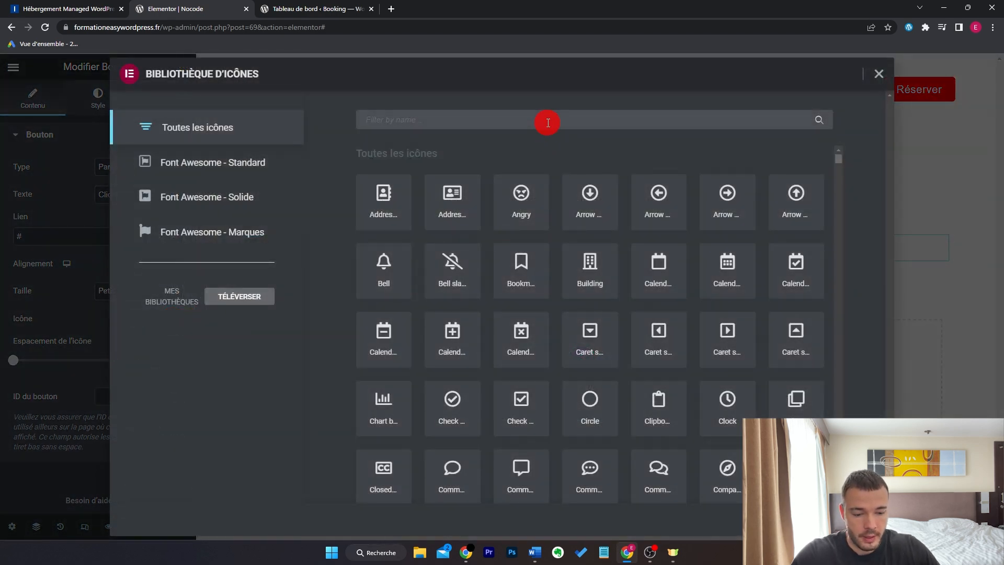
key(BackSpace)
key(BackSpace)
key(BackSpace)
key(BackSpace)
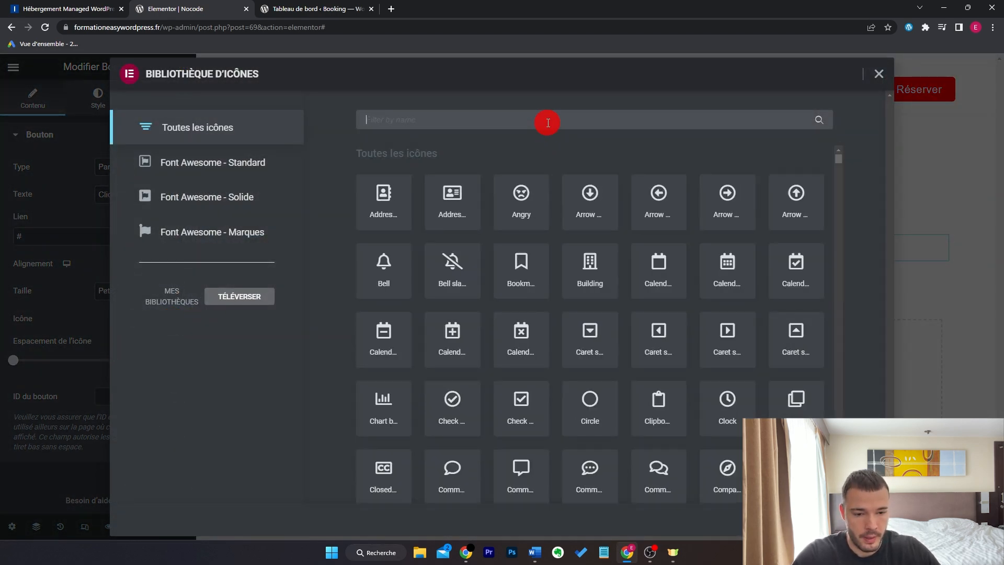
text(mou)
click(860, 520)
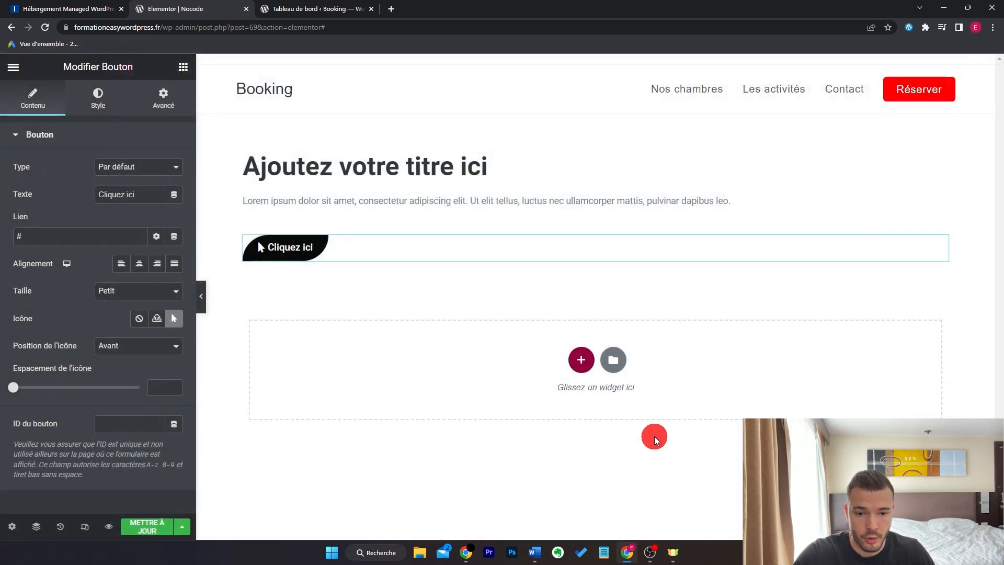
Position the button's icon after the text (Après) and set the icon spacing to 16.
click(156, 358)
click(150, 373)
click(48, 389)
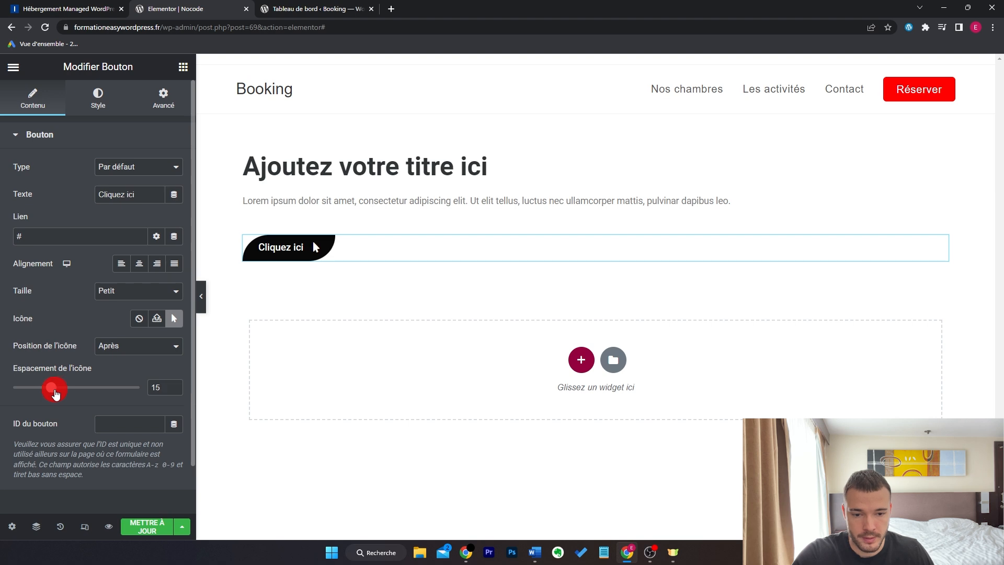
Look through the full list of available Elementor widgets.
click(183, 66)
scroll(118, 284, down, 8)
scroll(121, 288, down, 10)
scroll(121, 284, up, 3)
scroll(120, 284, up, 15)
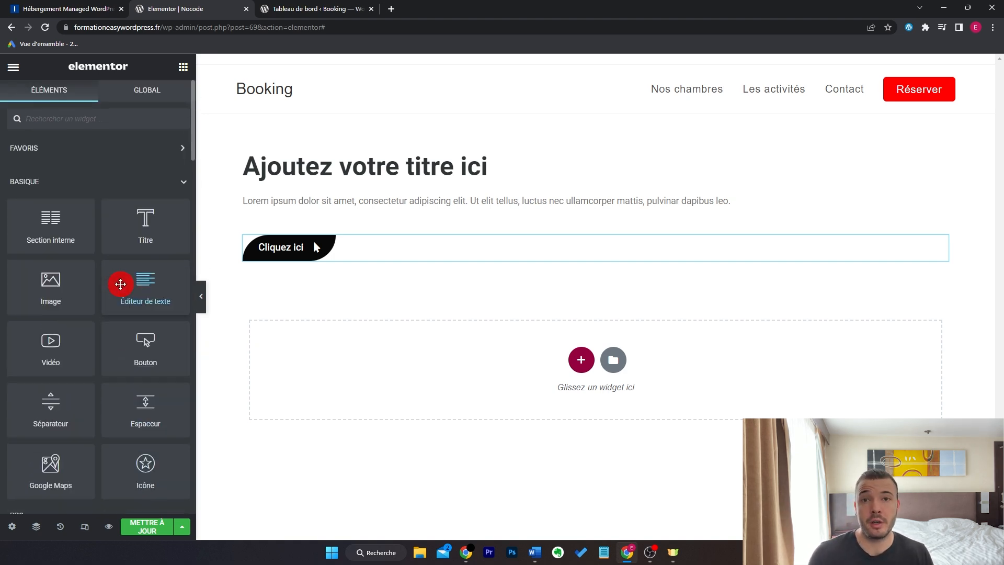
Set the button's hover animation to Grow.
click(940, 241)
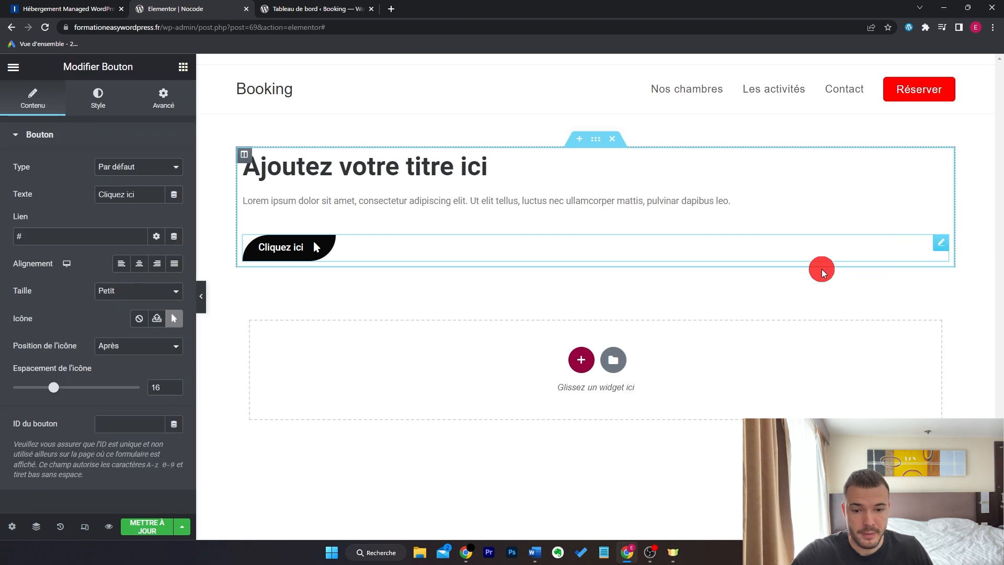
click(98, 100)
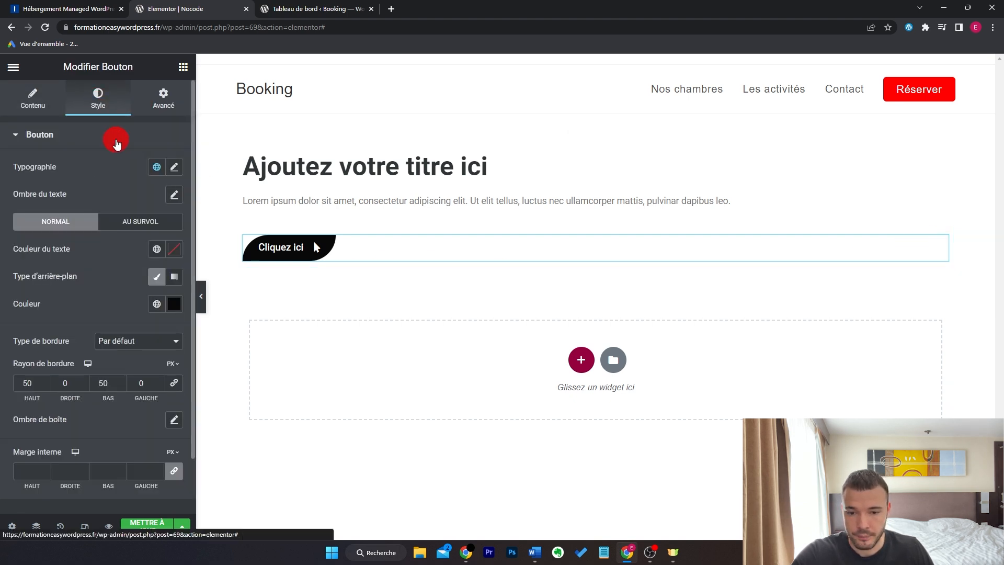
click(132, 226)
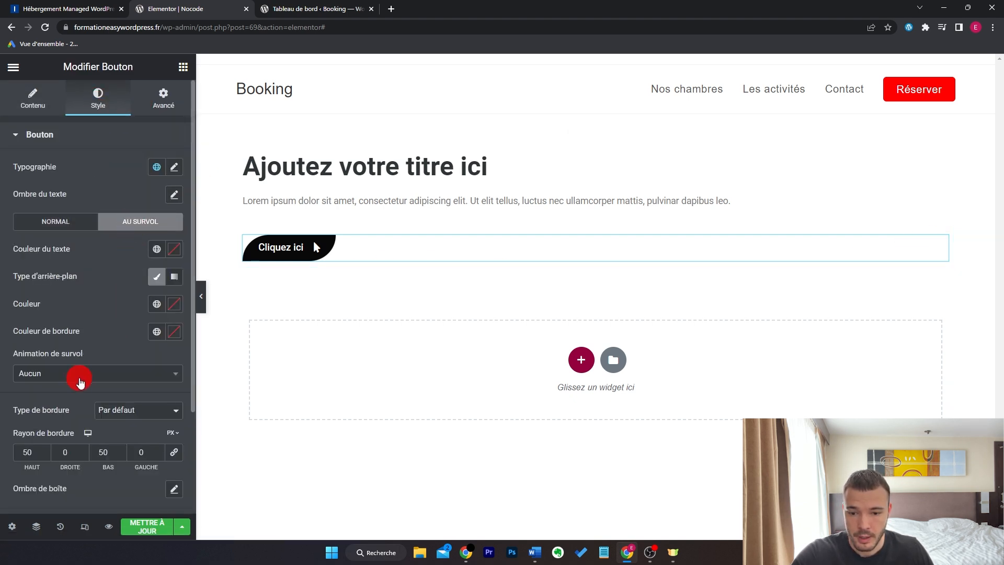
click(81, 377)
click(74, 413)
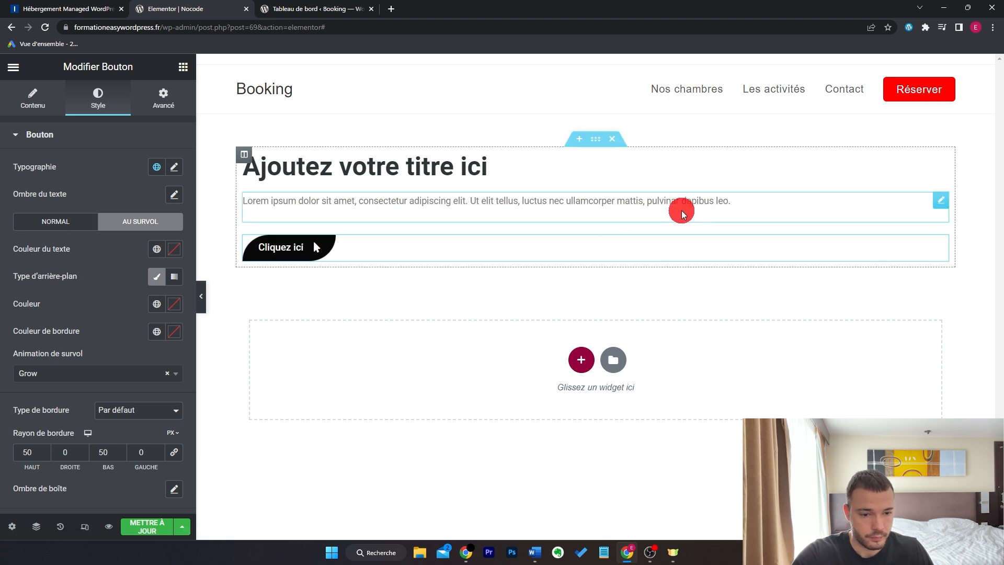
Try the Fade In and Fade In Up entrance animations on the title, and clear the animation setting.
click(936, 157)
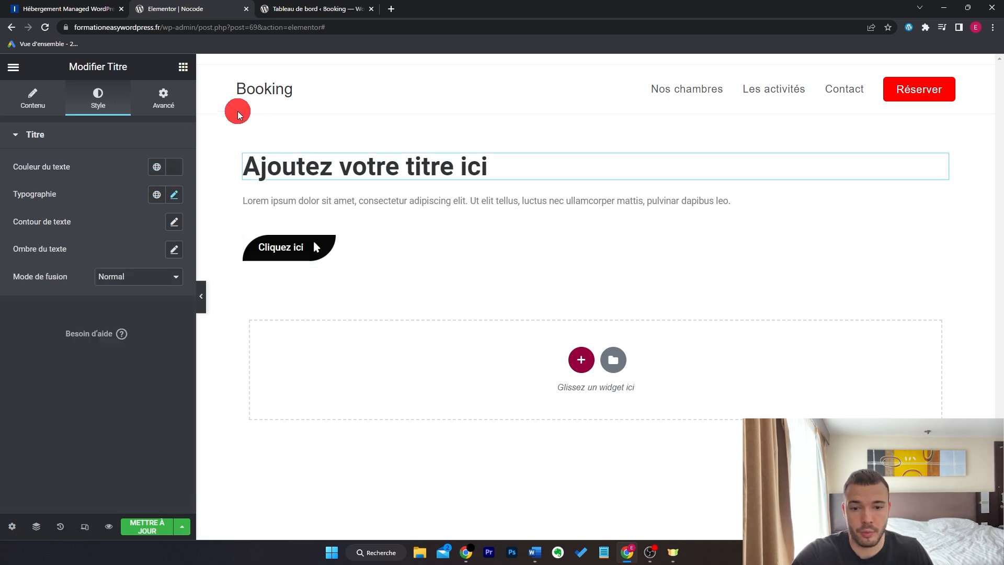
click(161, 103)
scroll(125, 407, down, 2)
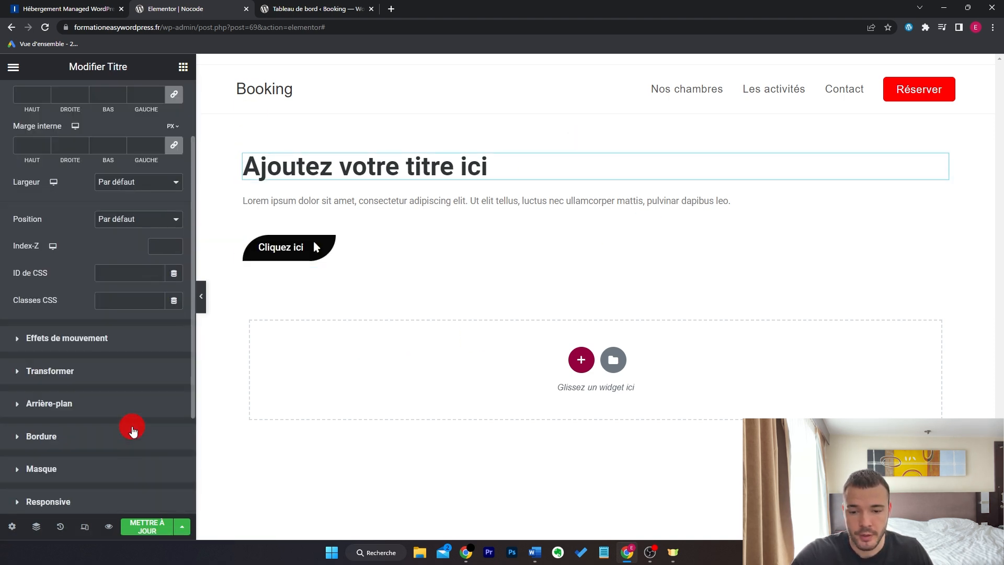
click(119, 340)
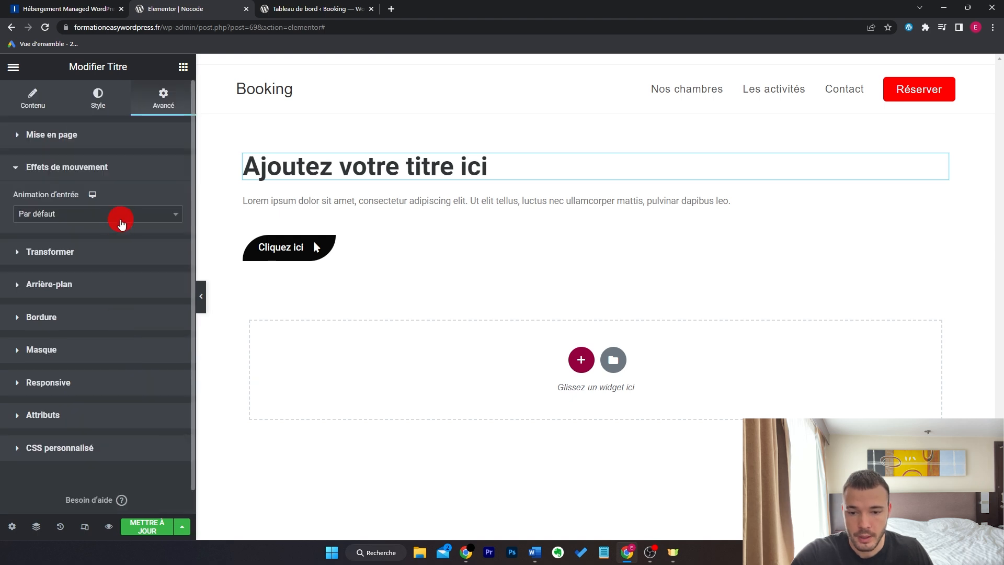
click(123, 219)
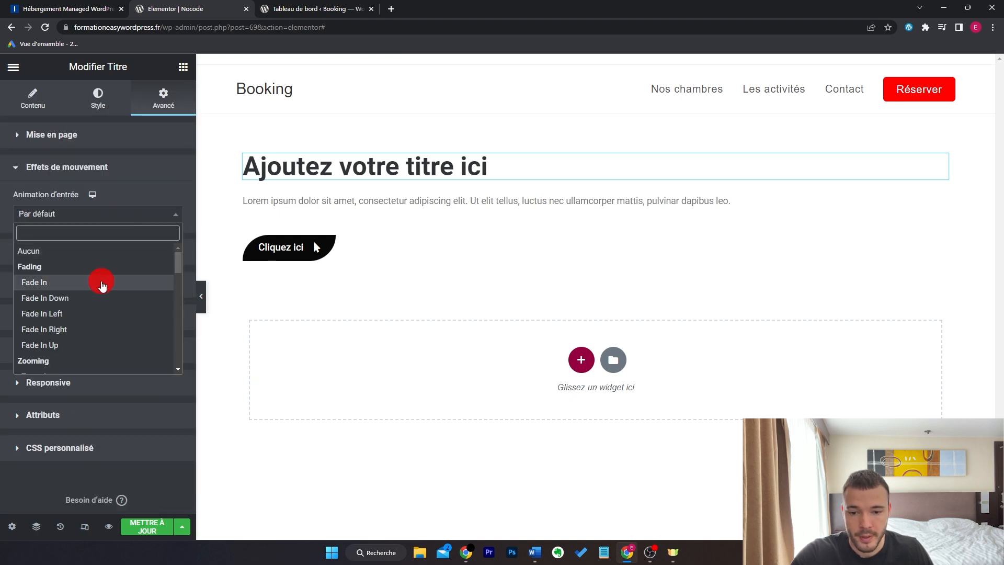
click(101, 282)
click(117, 212)
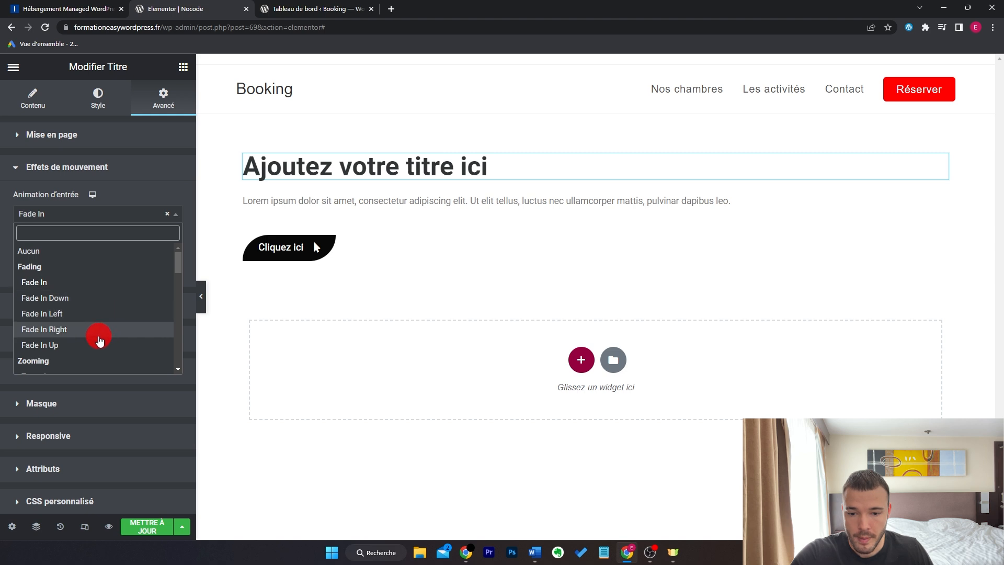
click(98, 341)
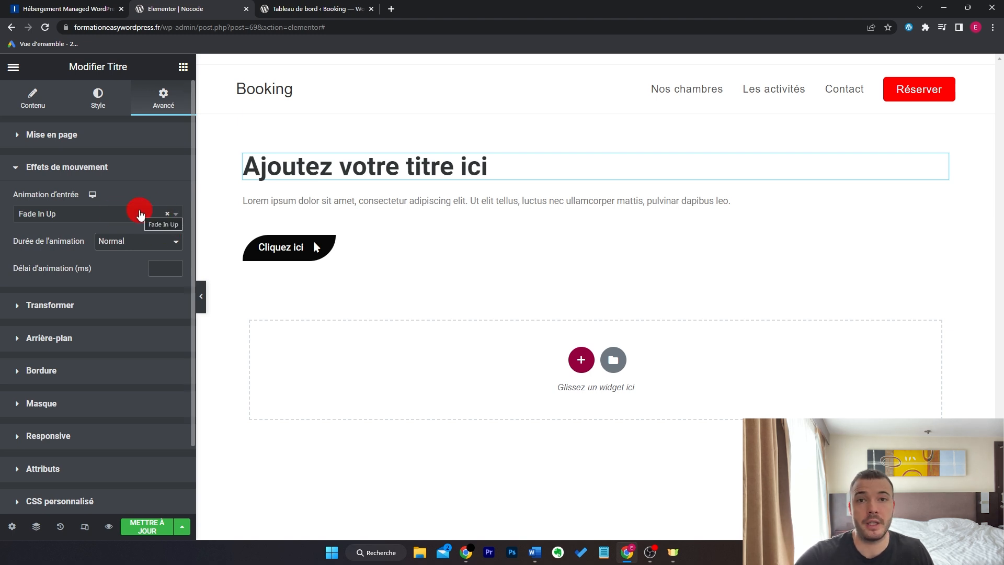
click(146, 213)
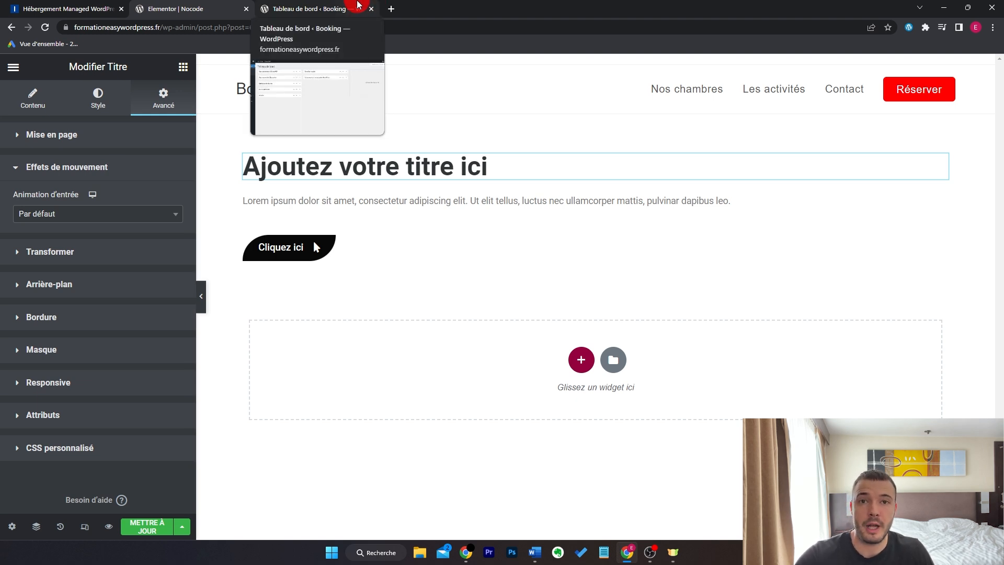
Switch to the WordPress dashboard and search the plugins available to add for "elementor".
click(342, 8)
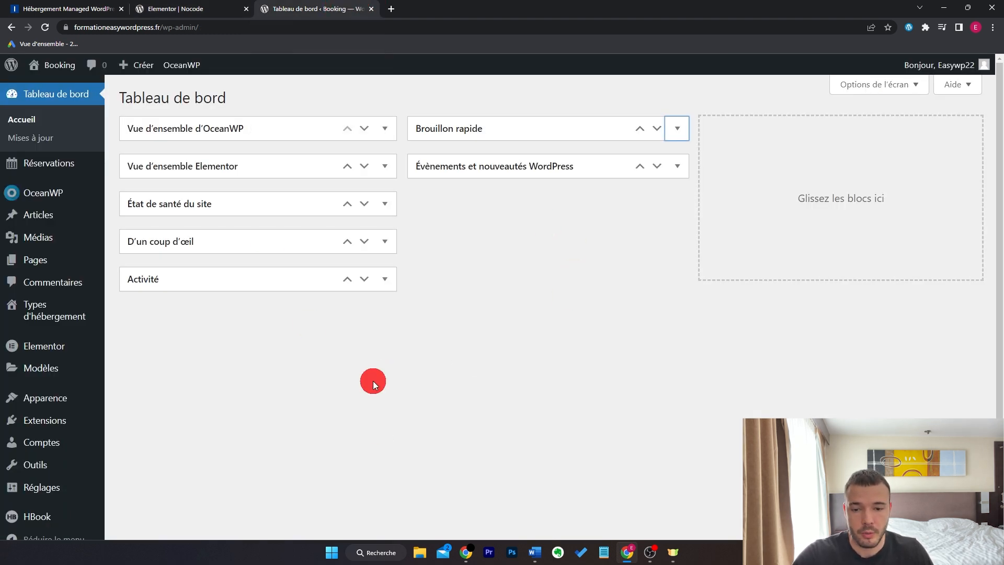
mouse_move(66, 420)
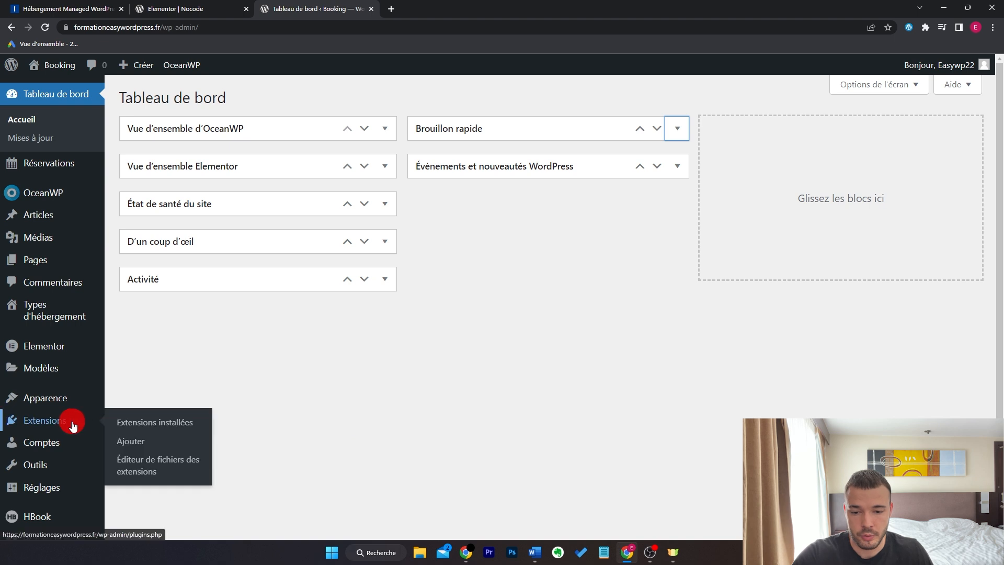
click(134, 442)
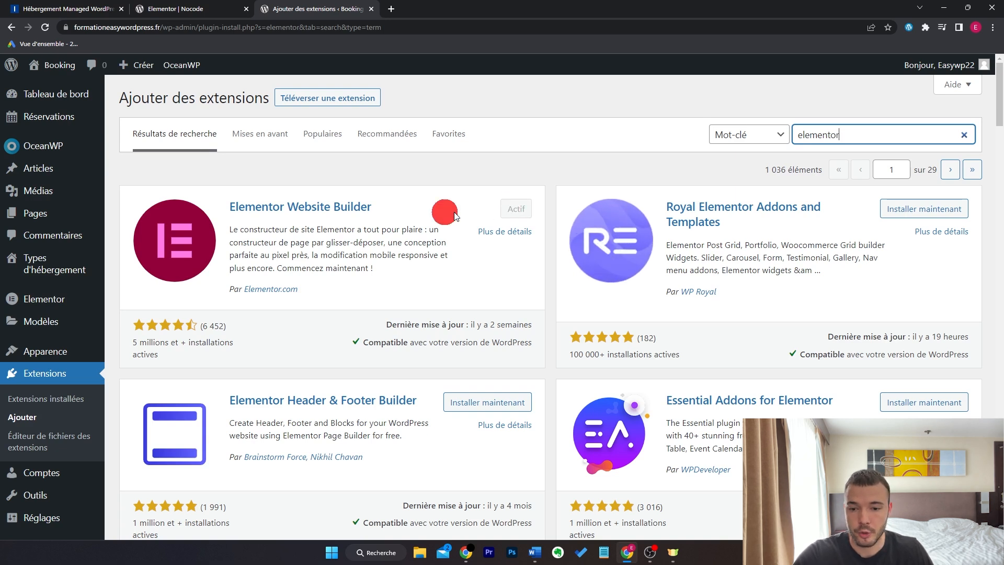
Create a new page titled "Accueil" and open it for editing with Elementor.
mouse_move(96, 216)
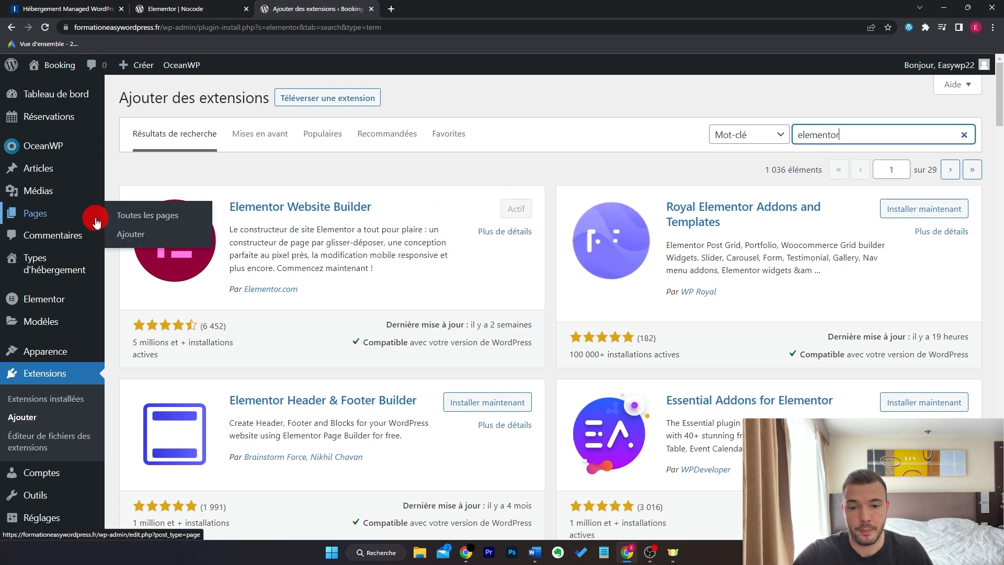
click(130, 236)
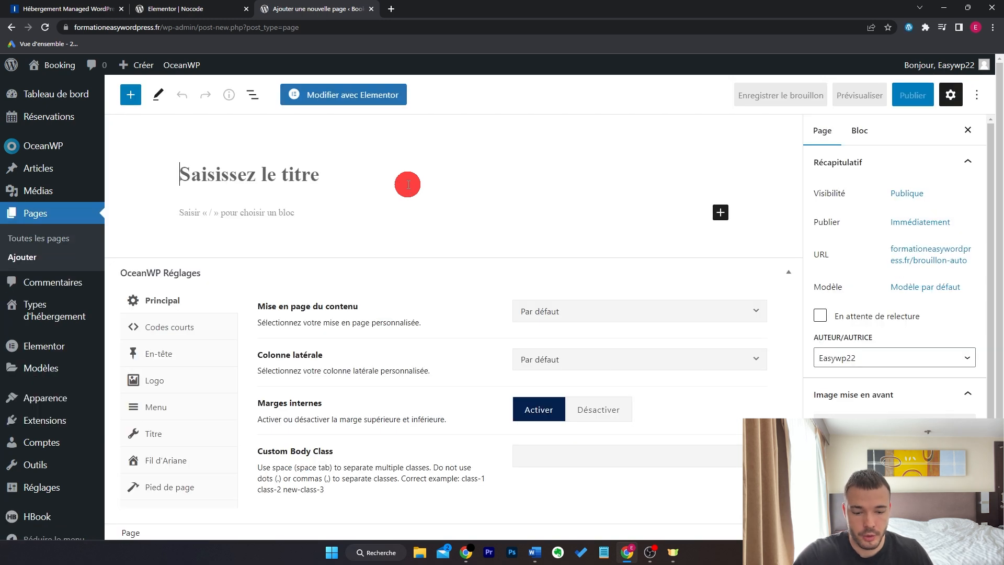
text(Accueil)
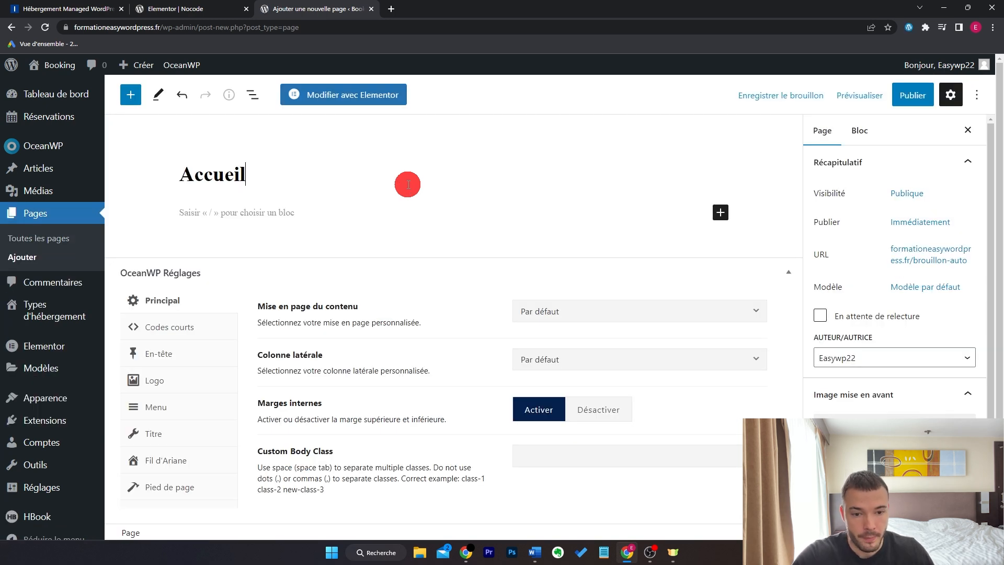
click(386, 98)
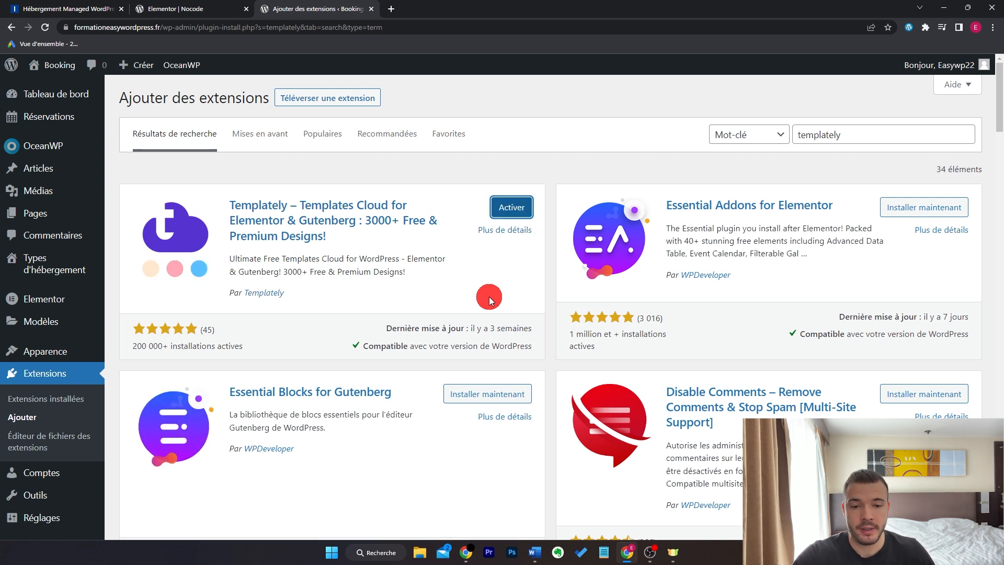
Activate the Templately plugin and open its page template library.
click(504, 212)
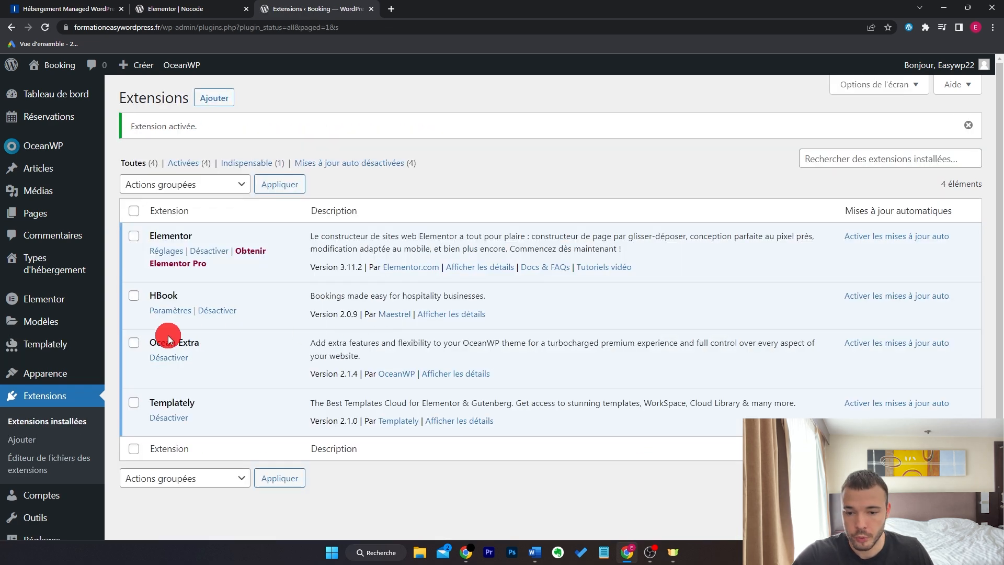
click(63, 345)
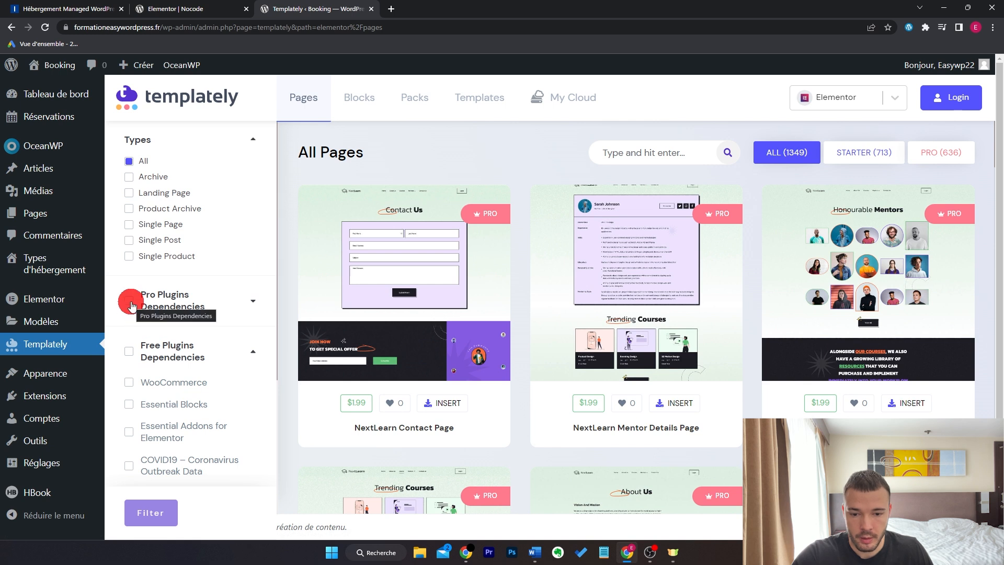
Filter the Templately pages to exclude templates with Pro Plugins Dependencies.
double_click(131, 302)
click(157, 319)
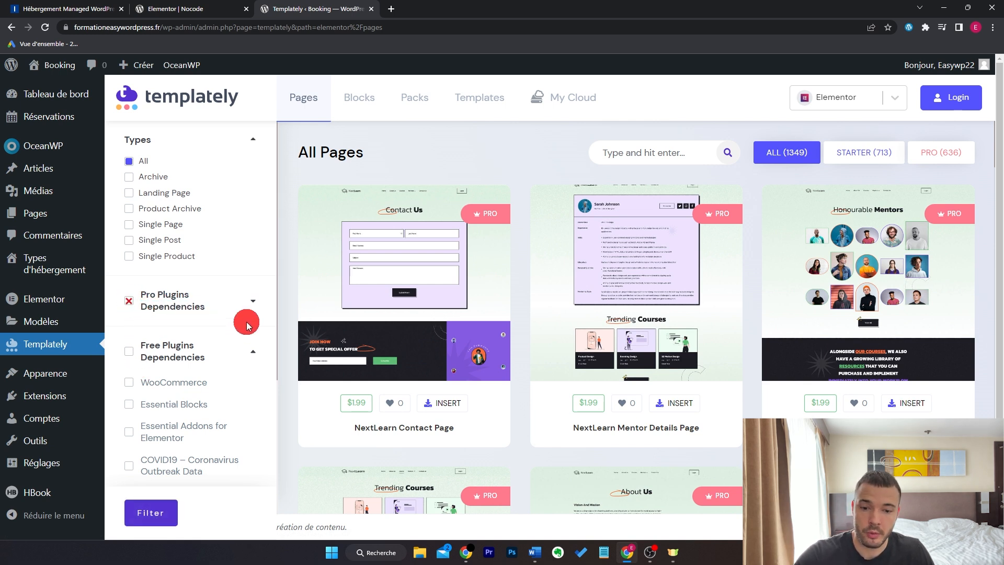
click(160, 511)
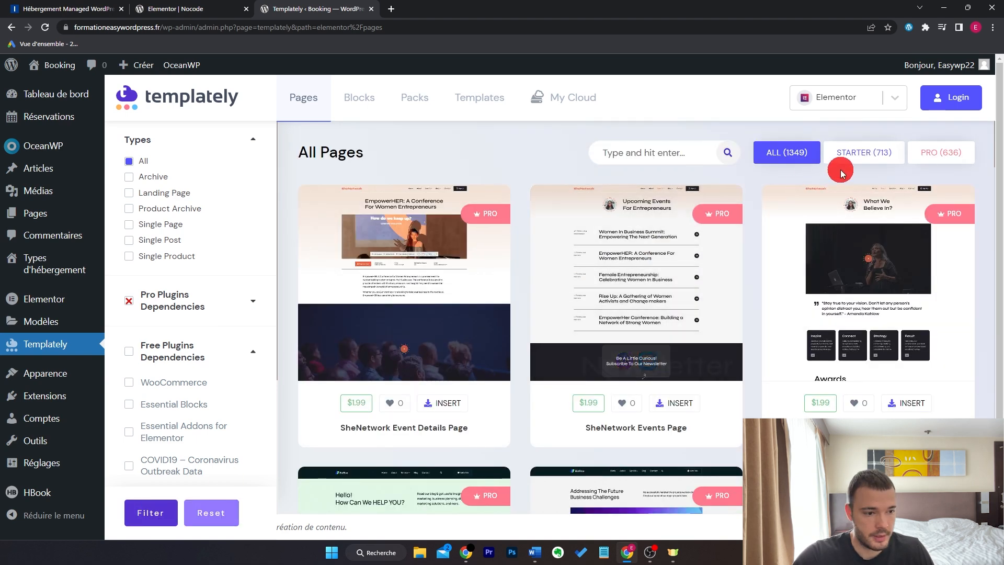
Show only the Starter page templates and filter them by the Landing Page type.
click(855, 156)
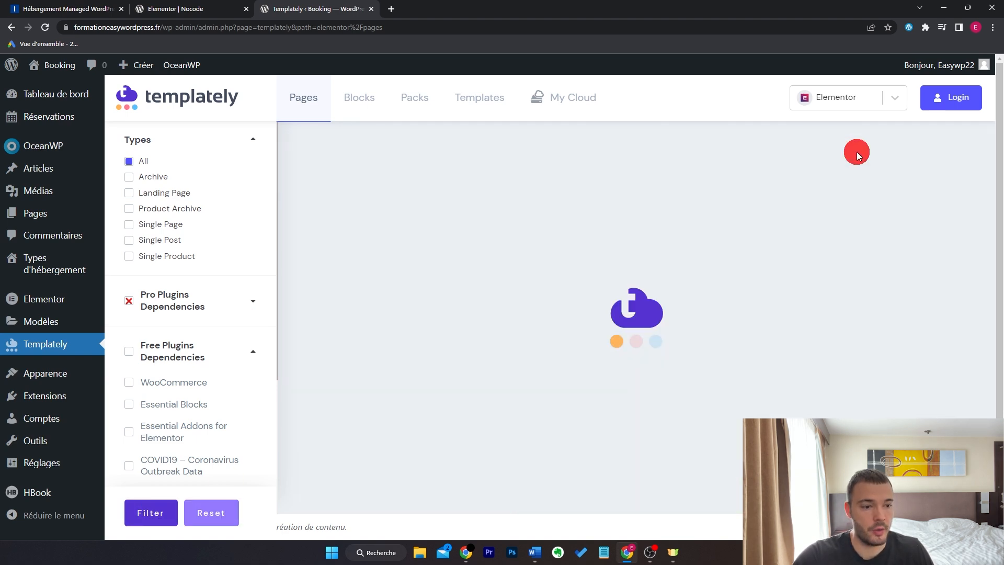
scroll(737, 284, down, 10)
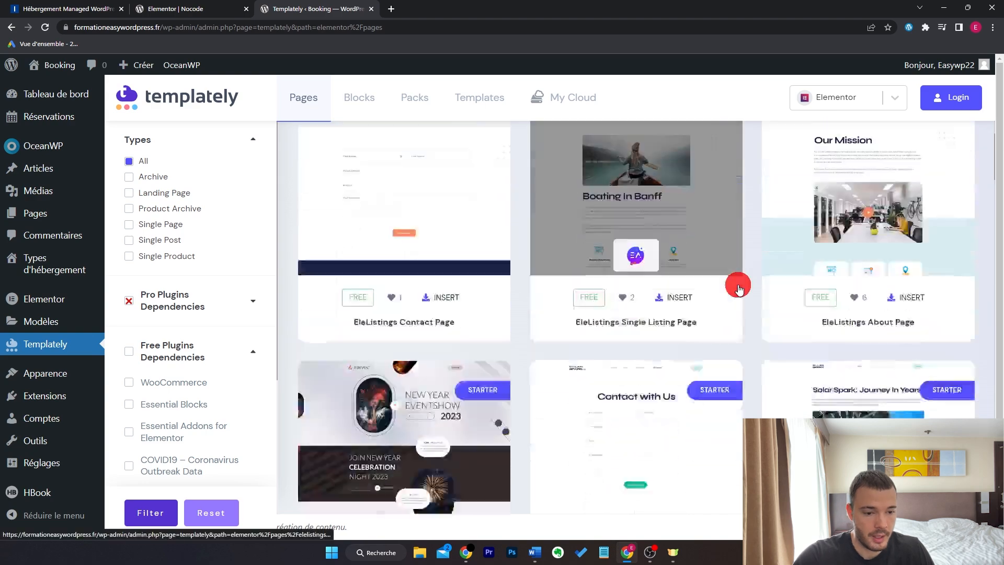
scroll(663, 292, down, 10)
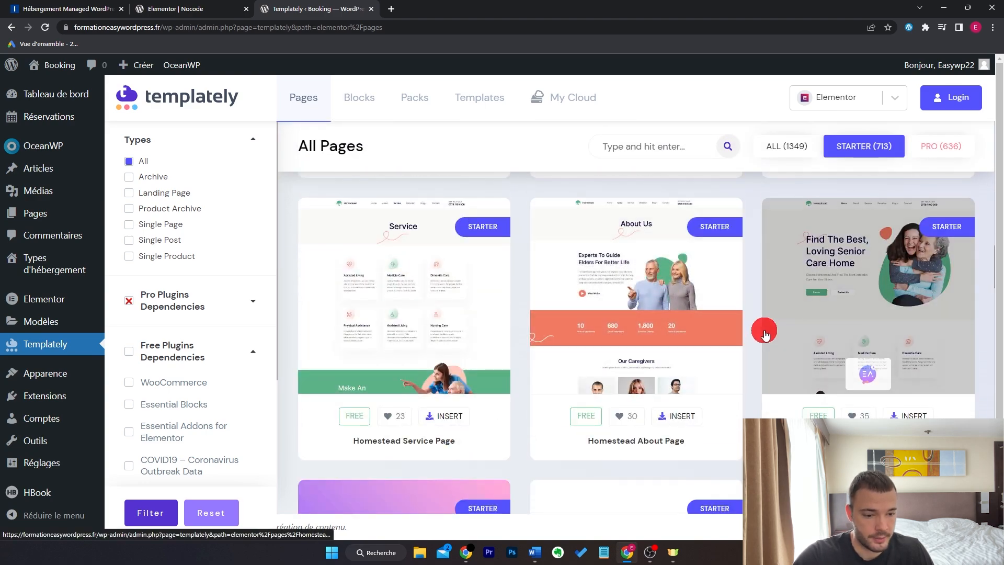
scroll(762, 332, up, 10)
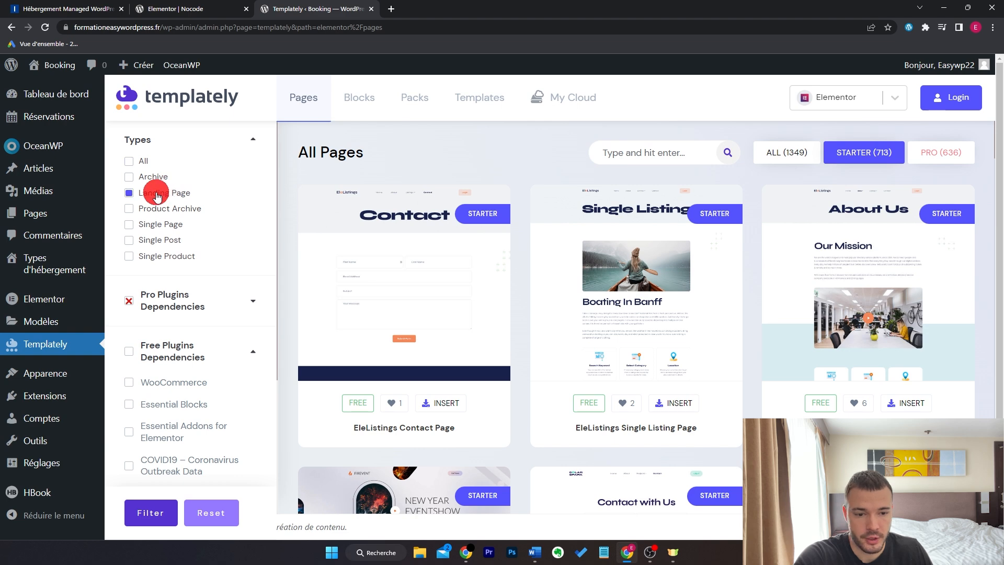
click(167, 513)
Browse the filtered landing pages and open the details of the FitCut Fitness Homepage template.
scroll(521, 267, down, 5)
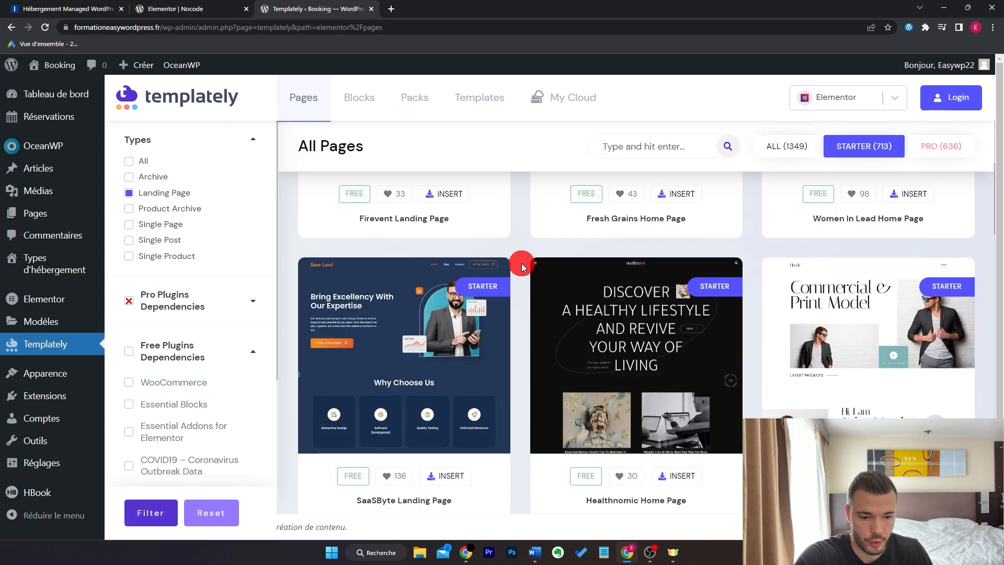
scroll(521, 266, down, 1)
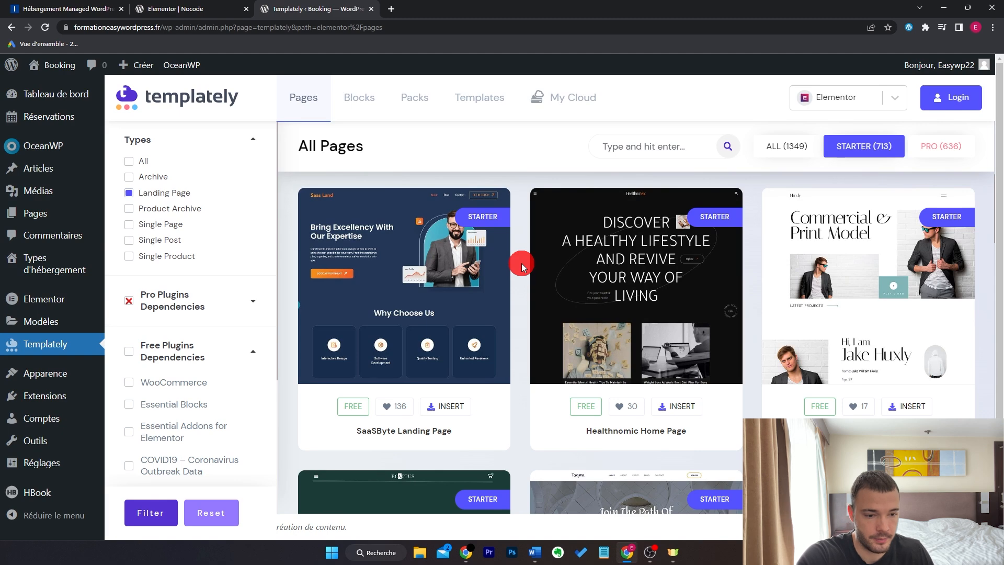
scroll(521, 266, down, 8)
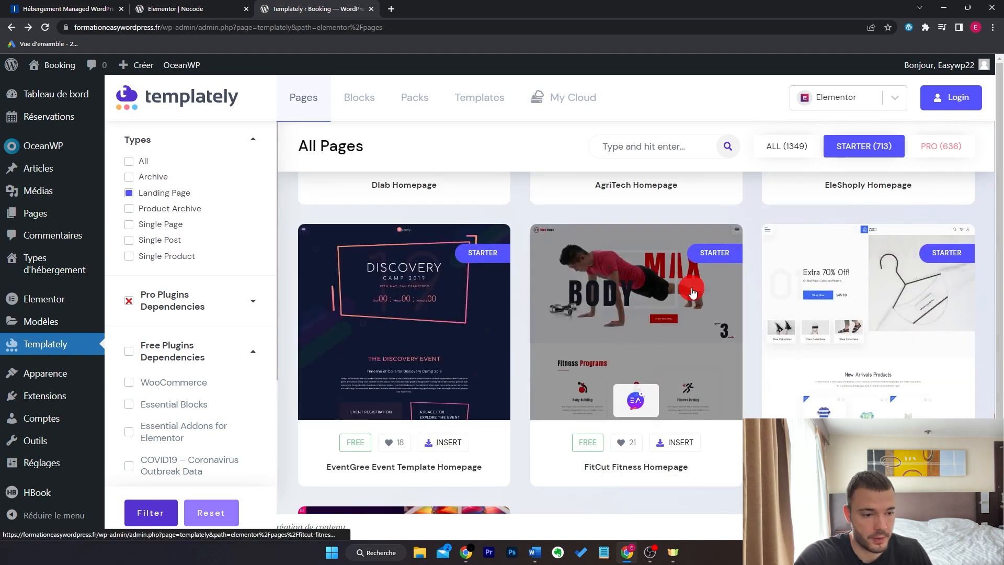
click(642, 319)
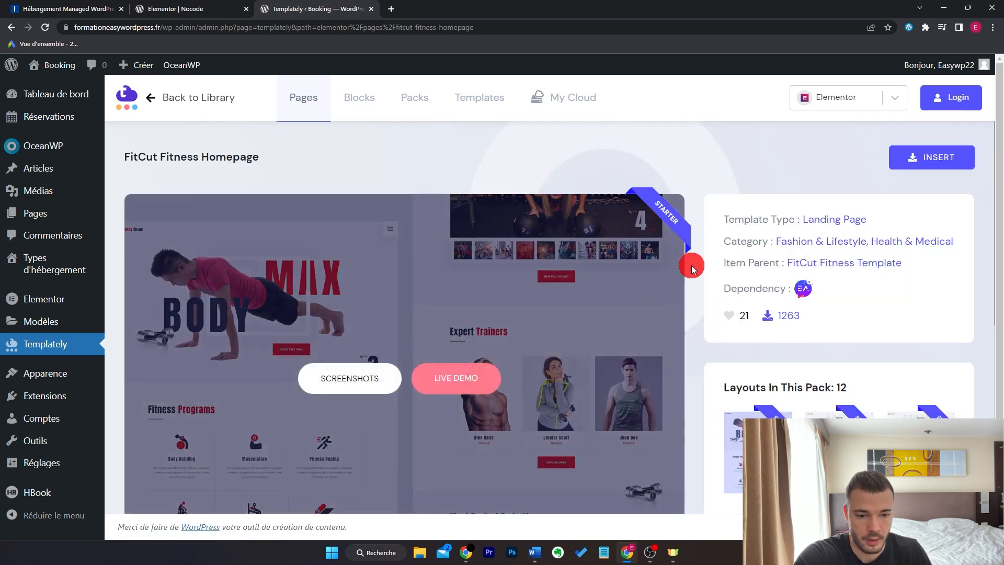
Examine the live demo of the FitCut template from its hero section down to the gallery, and close it.
click(459, 378)
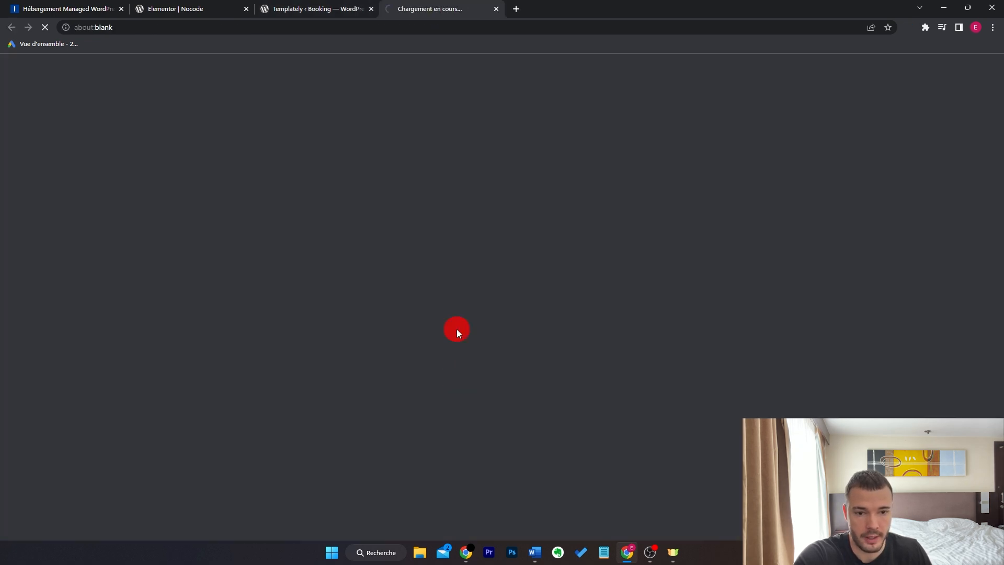
scroll(795, 261, down, 4)
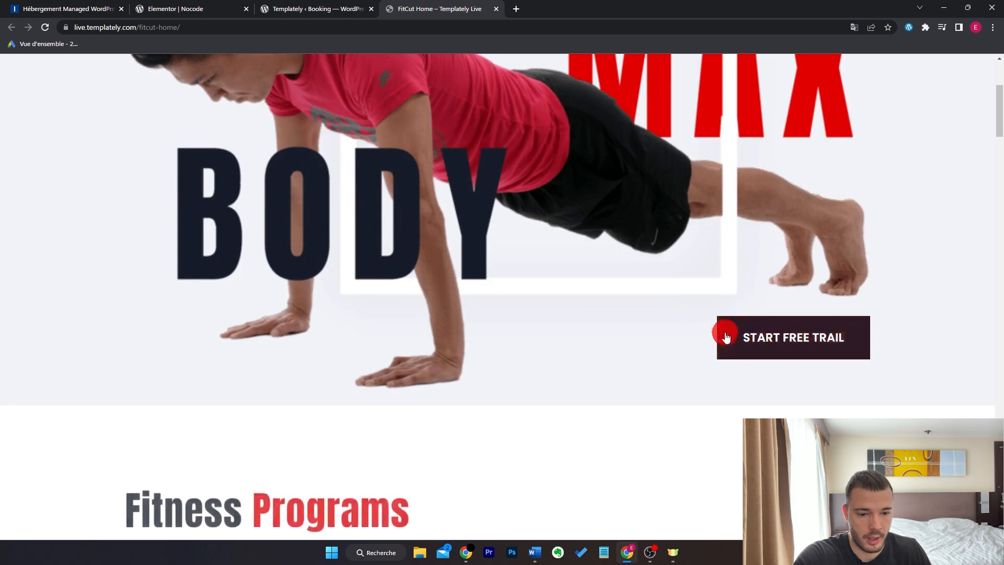
scroll(784, 251, down, 8)
scroll(776, 233, down, 10)
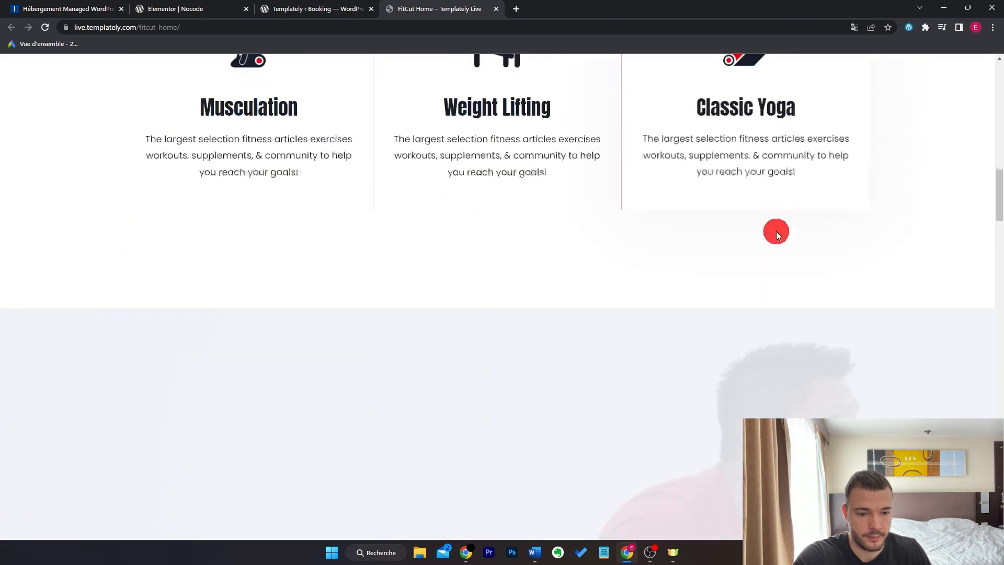
scroll(707, 260, down, 10)
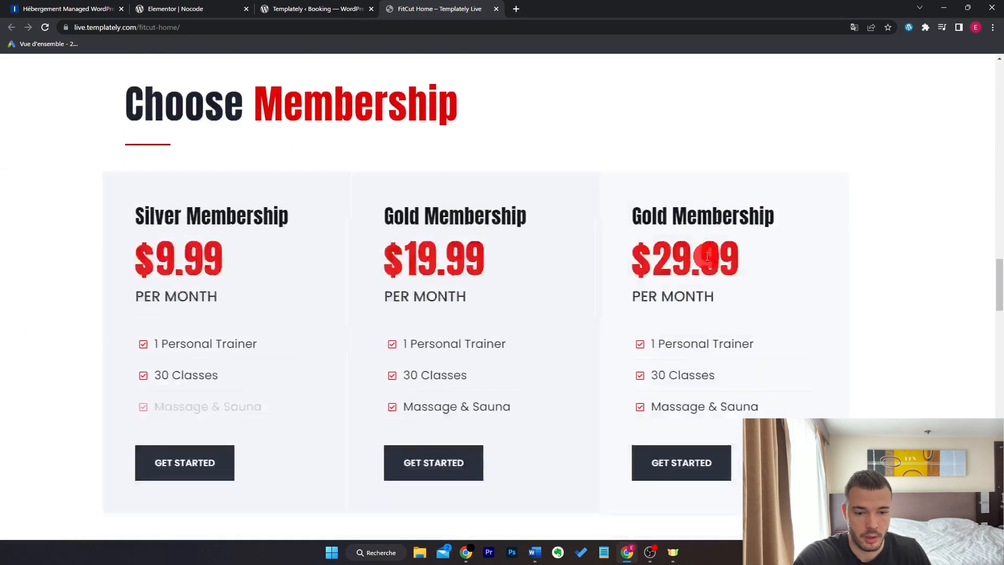
scroll(707, 260, down, 4)
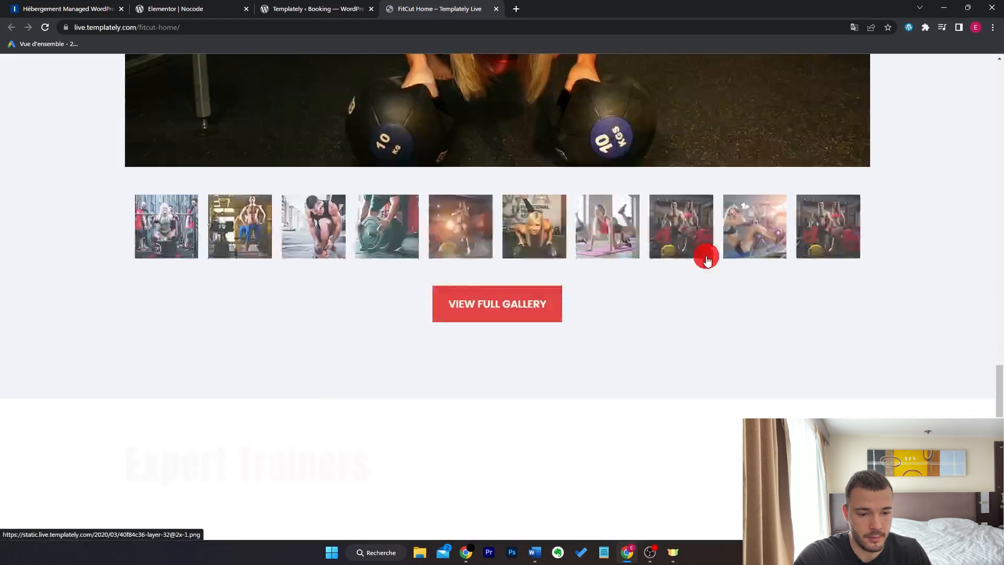
click(495, 9)
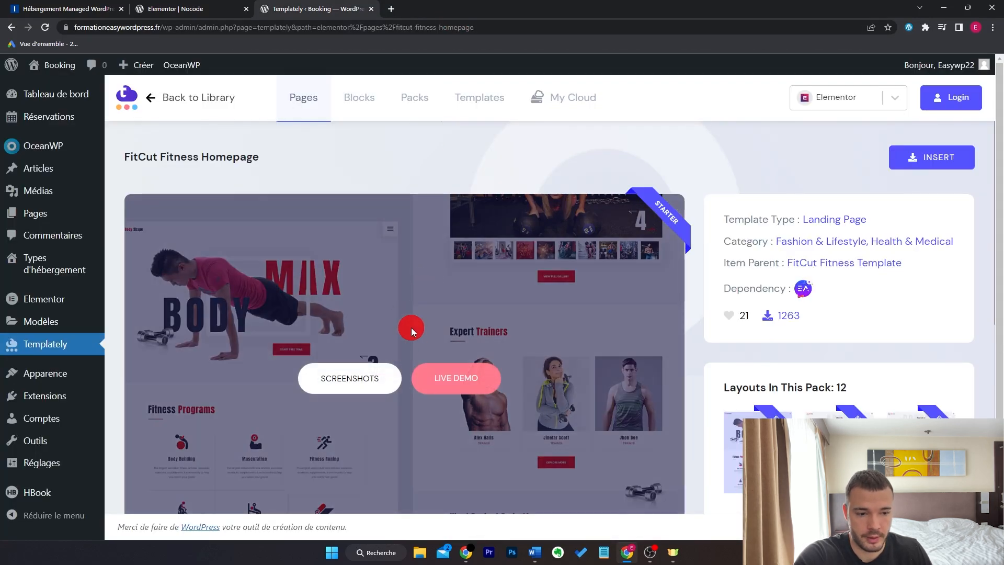
Sign up for Templately and insert the FitCut Fitness Homepage template, installing the required Essential Addons for Elementor plugin.
click(923, 158)
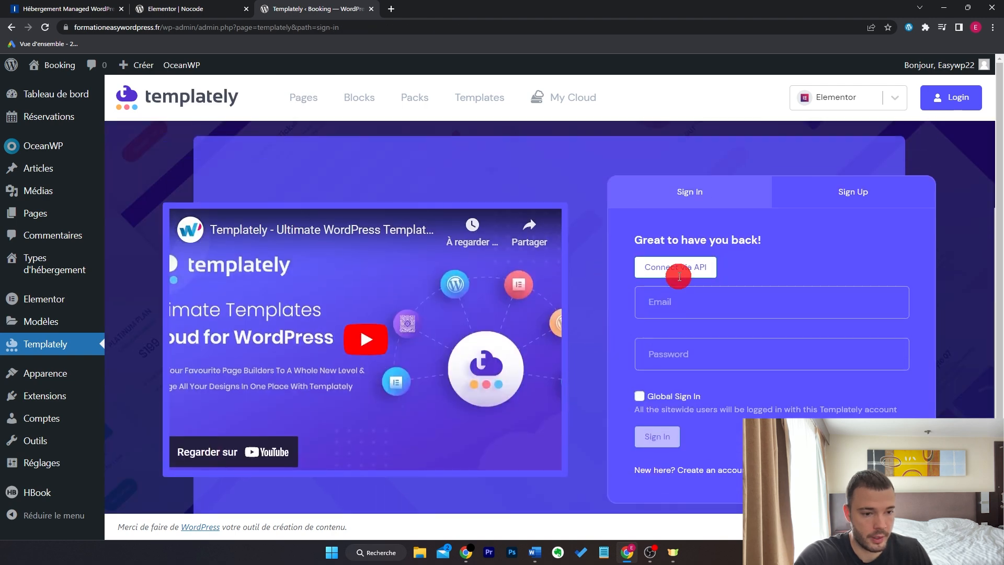
click(846, 193)
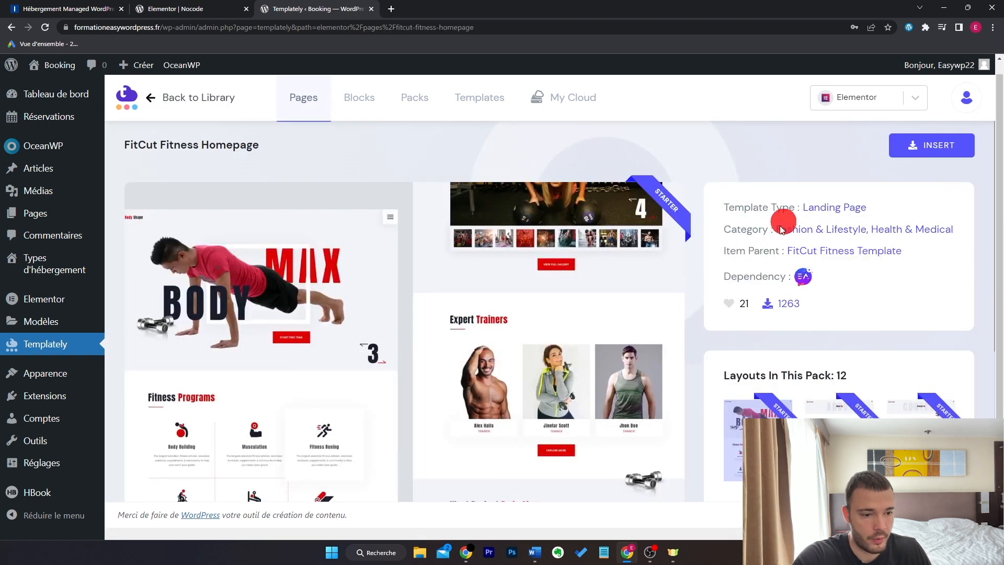
click(915, 155)
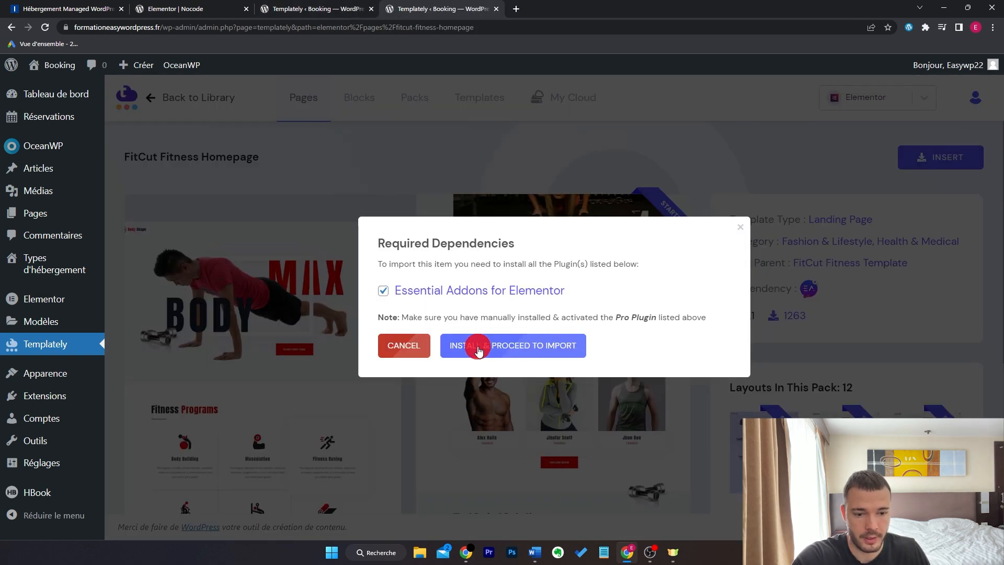
click(499, 345)
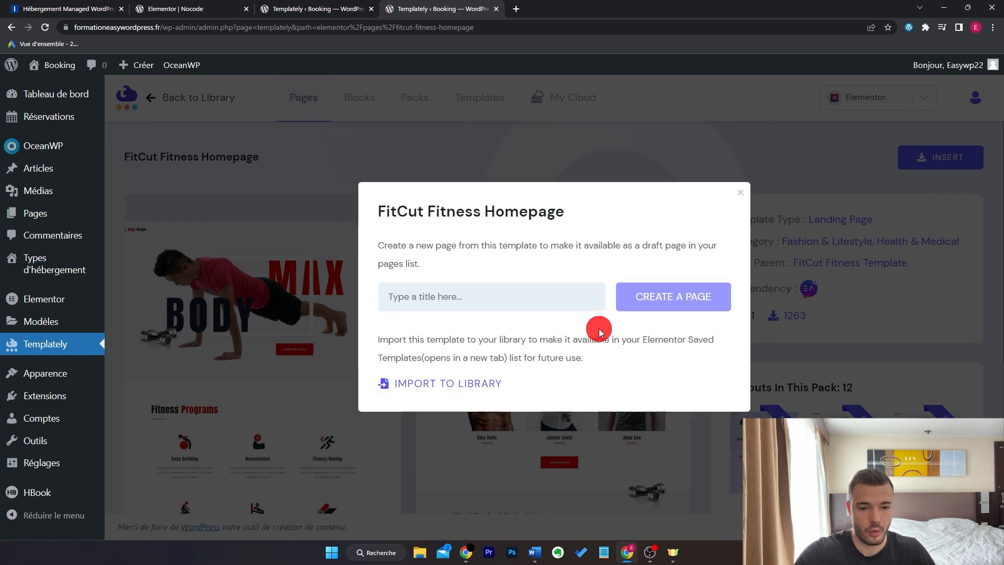
Create a page titled "Accueil fitness" from the template and view the imported page on the site.
click(569, 296)
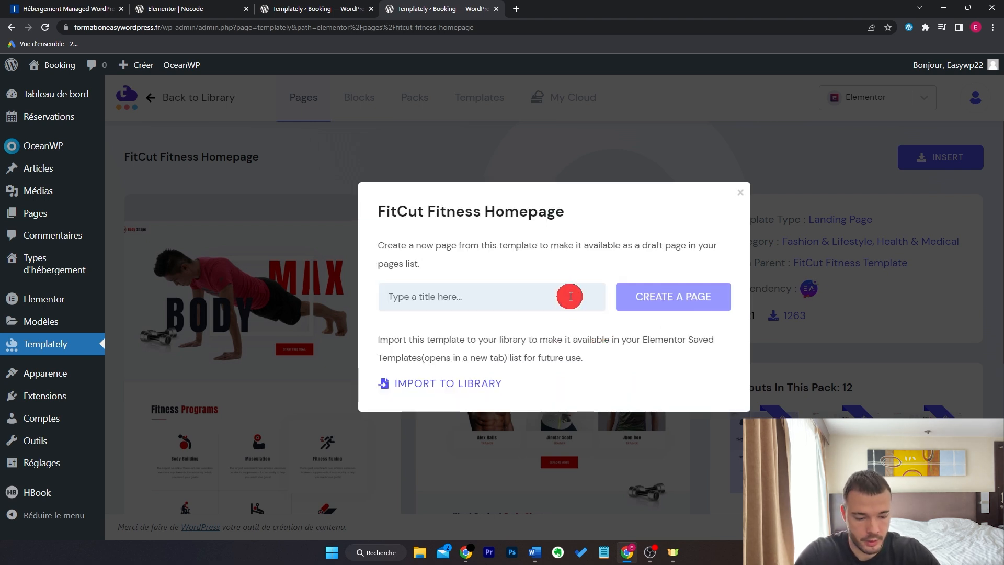
text(Accueil fitness)
click(646, 296)
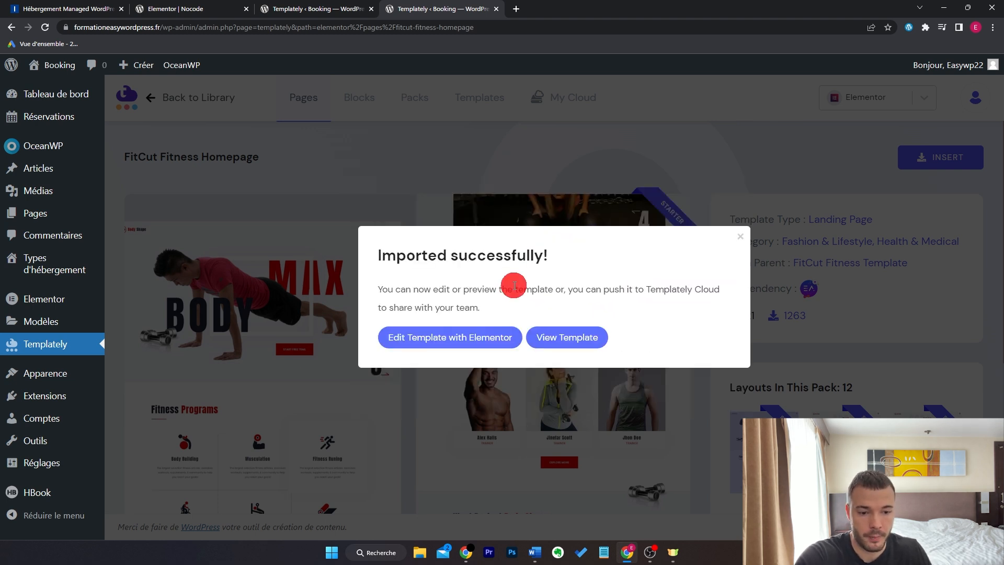
click(558, 339)
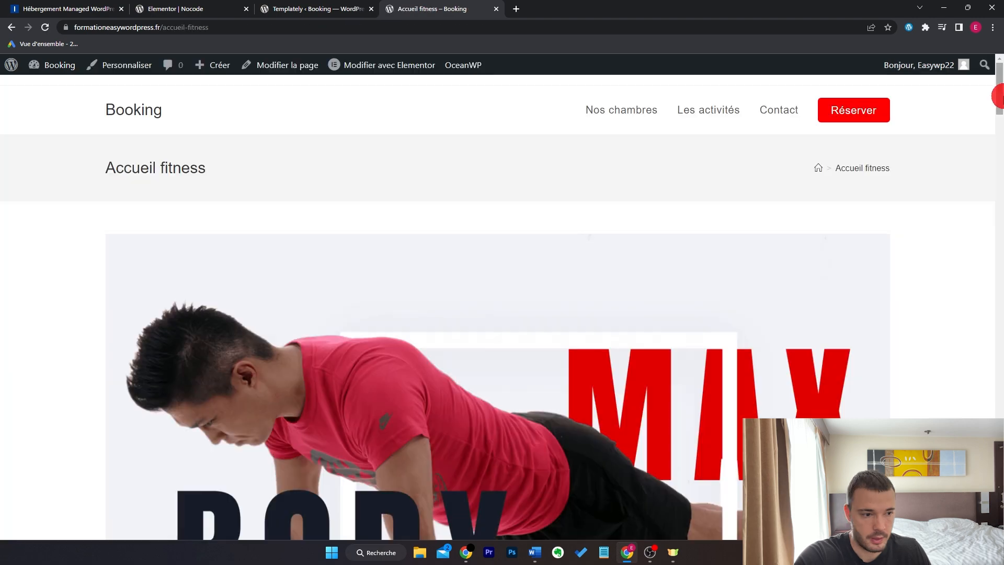
drag(999, 96, 998, 69)
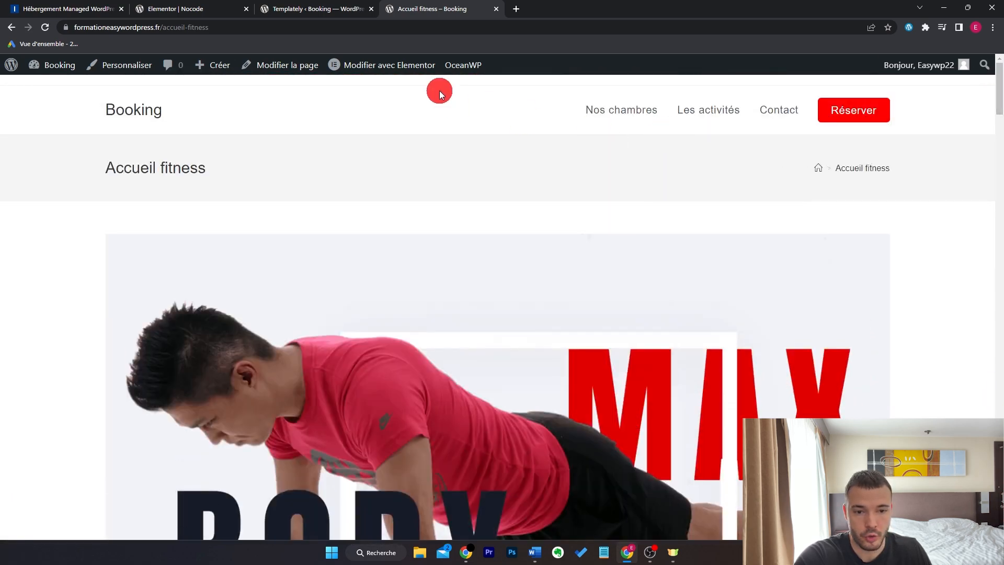
Open the Accueil fitness page for editing with Elementor, review its sections and collapse the widget panel.
click(419, 67)
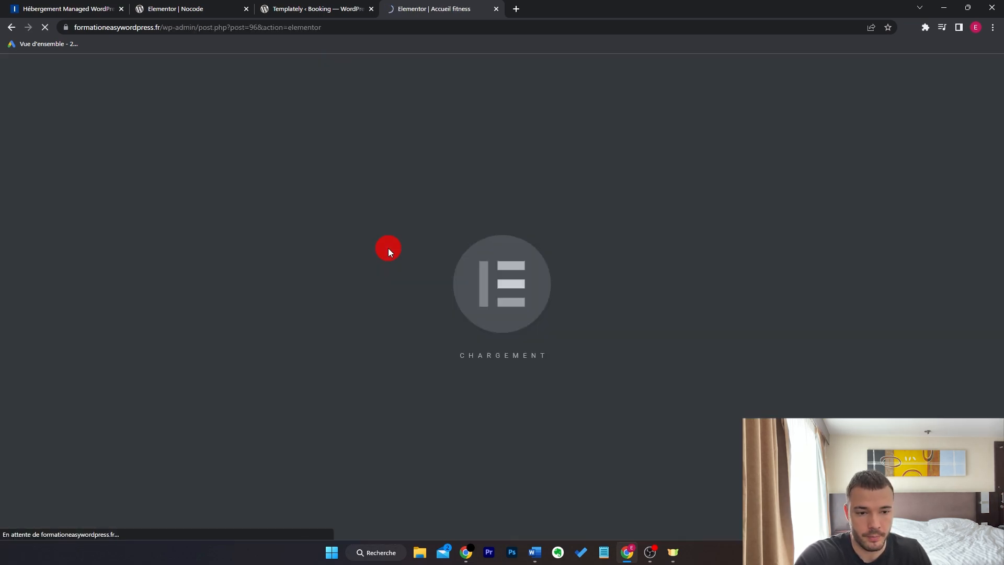
scroll(672, 249, down, 5)
scroll(671, 249, down, 5)
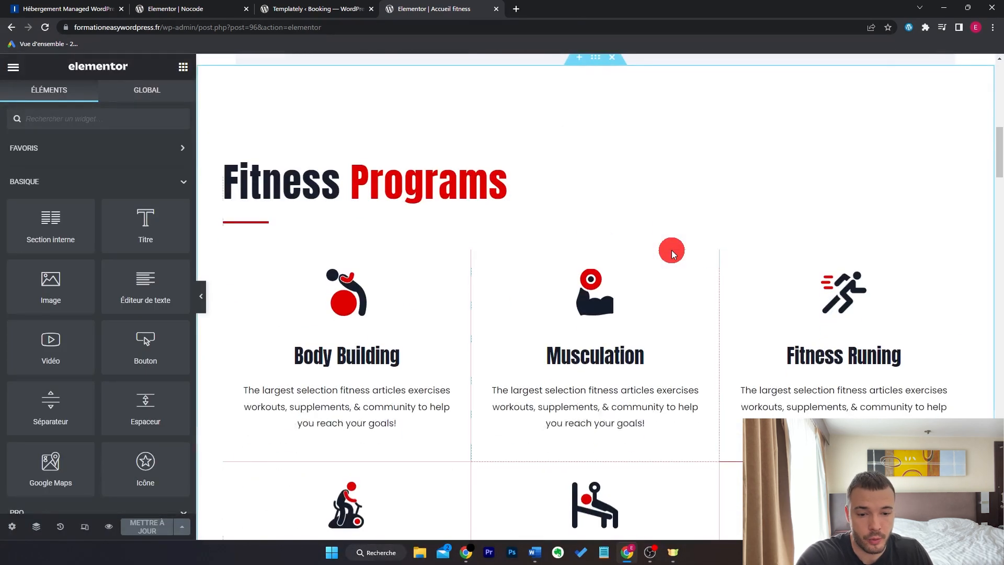
scroll(423, 291, down, 15)
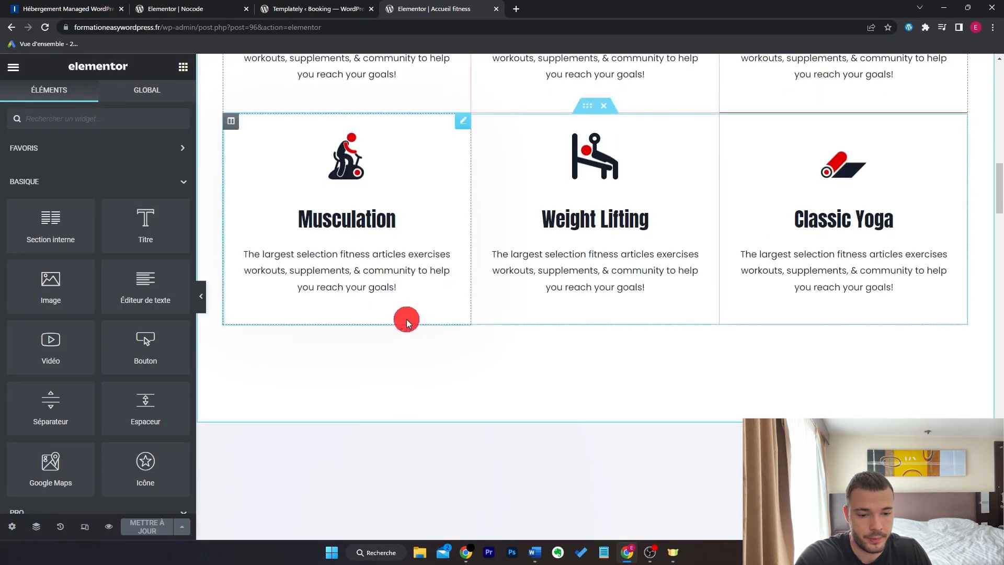
scroll(663, 354, down, 7)
scroll(634, 365, up, 3)
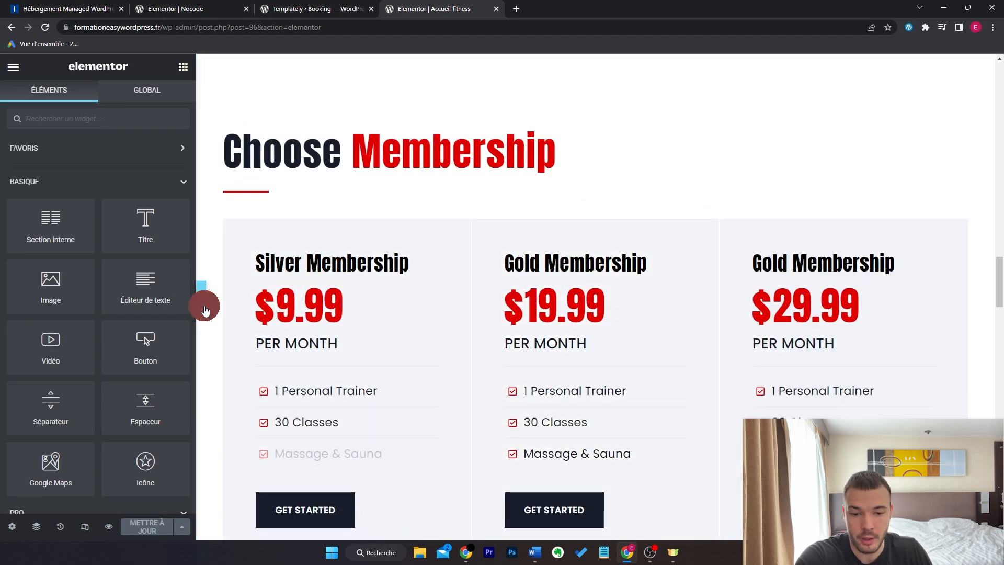
click(205, 309)
scroll(617, 329, down, 4)
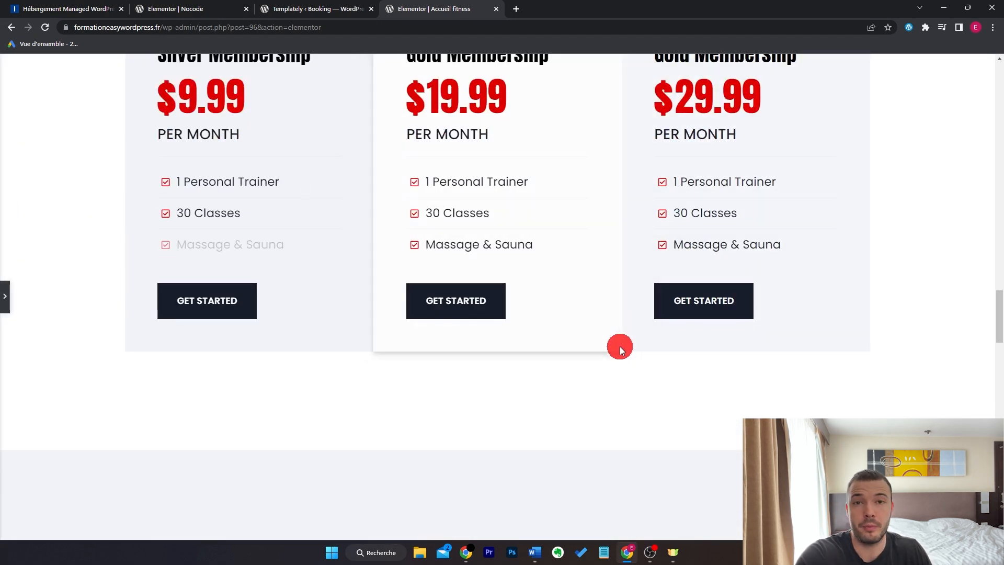